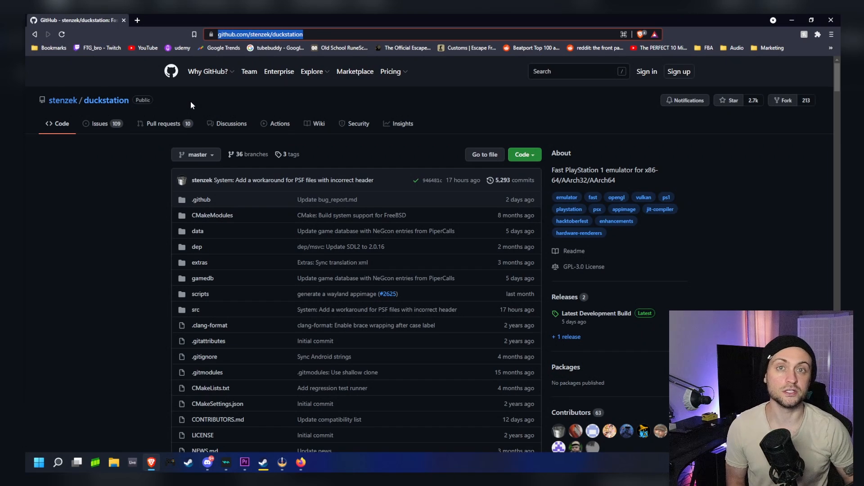
- Download duckstation-windows-x64-release.zip from the Latest Development Build on the repository's releases page
left_click(565, 298)
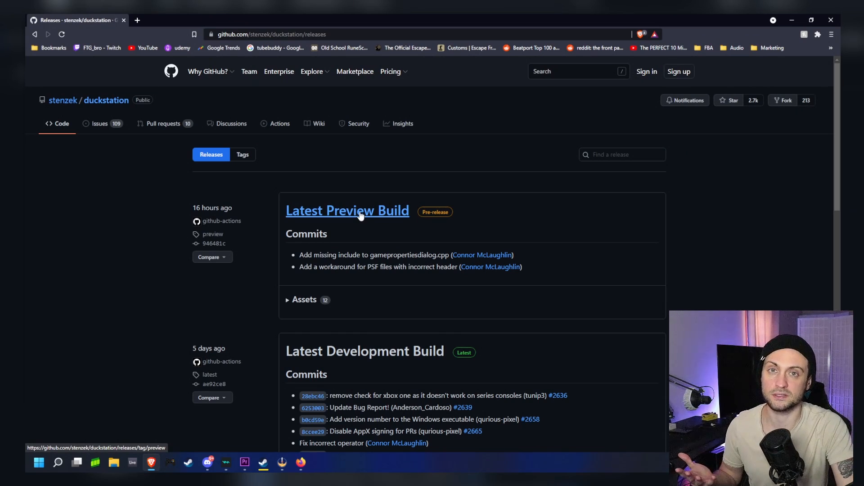
scroll(349, 315, "down", 1)
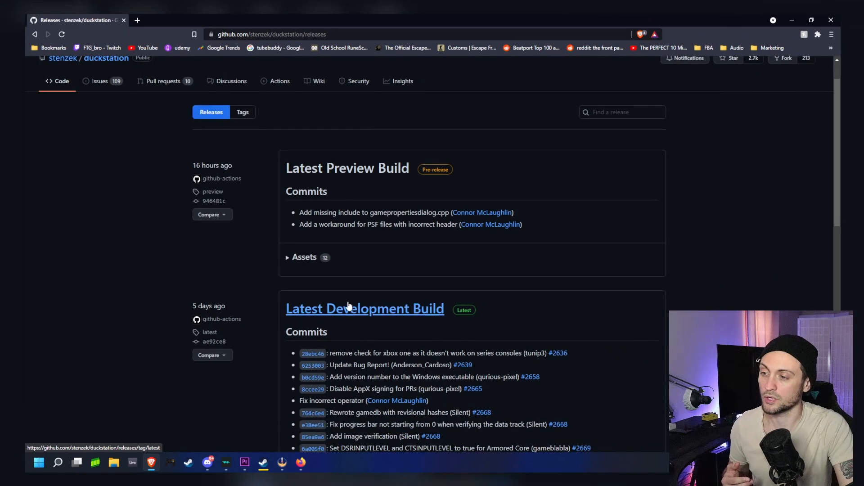
left_click(349, 310)
scroll(283, 201, "down", 10)
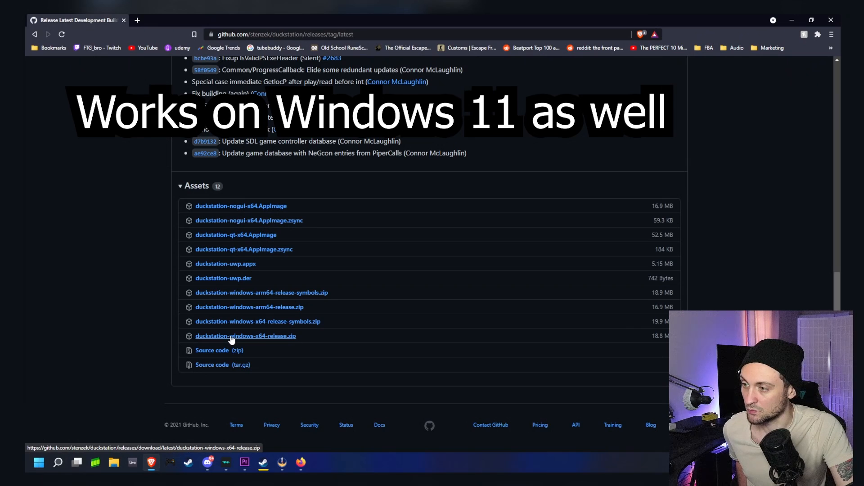
left_click(257, 336)
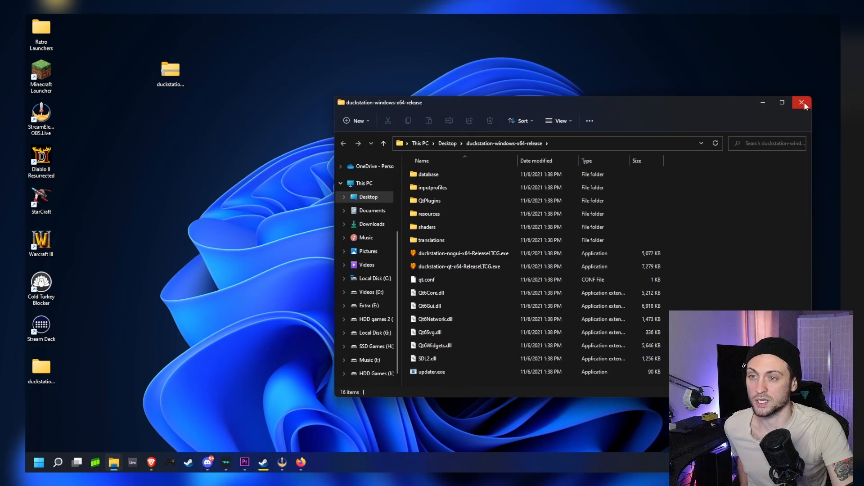
- Close the open folder window, move the extracted duckstation folder to the middle of the desktop and open it
left_click(802, 102)
left_click_drag(41, 371, 361, 165)
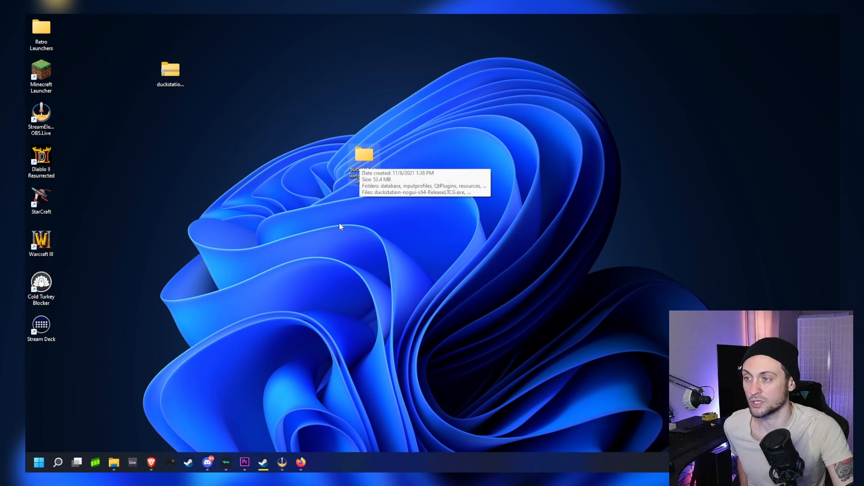
right_click(114, 462)
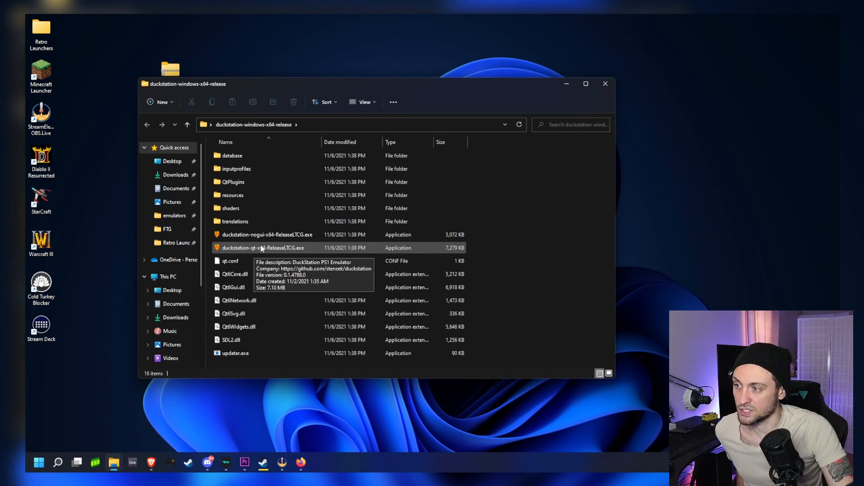
- Launch duckstation-qt-x64-ReleaseLTCG.exe and allow it to run anyway despite the Windows SmartScreen block
left_click(241, 250)
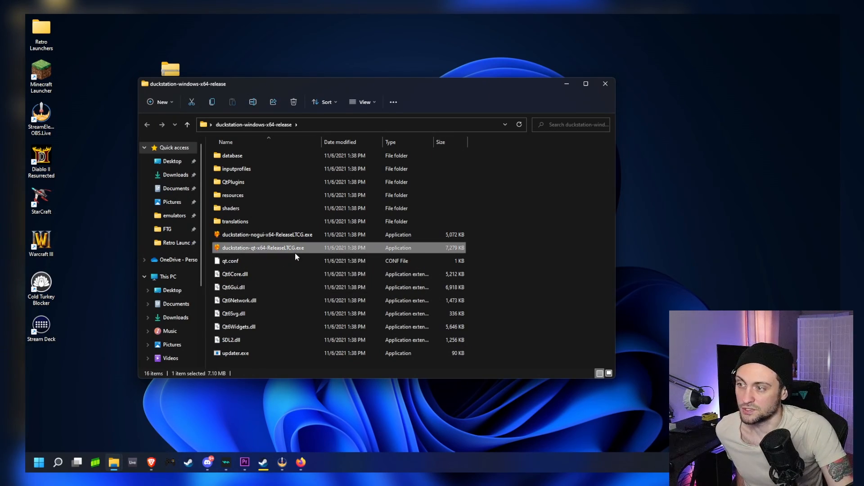
left_click(259, 237)
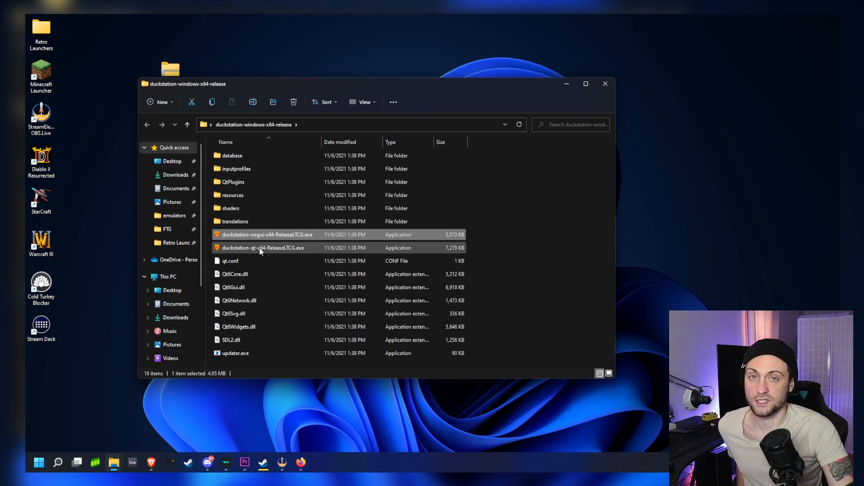
double_click(260, 248)
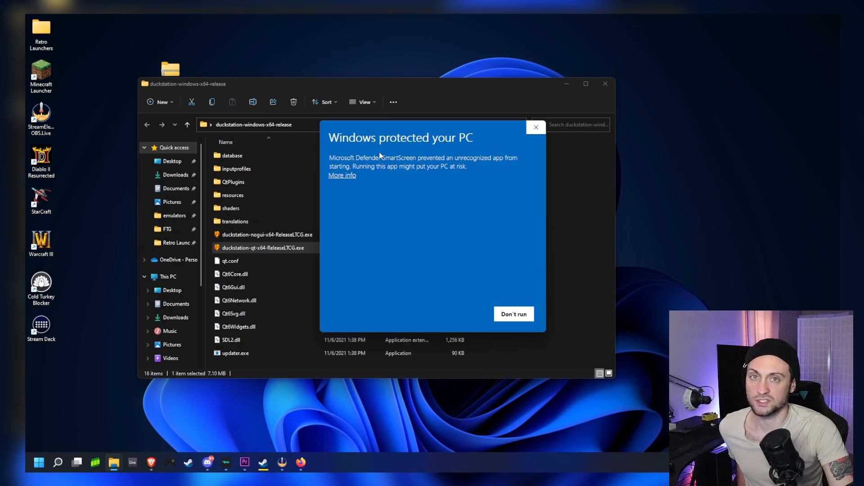
left_click_drag(416, 154, 406, 138)
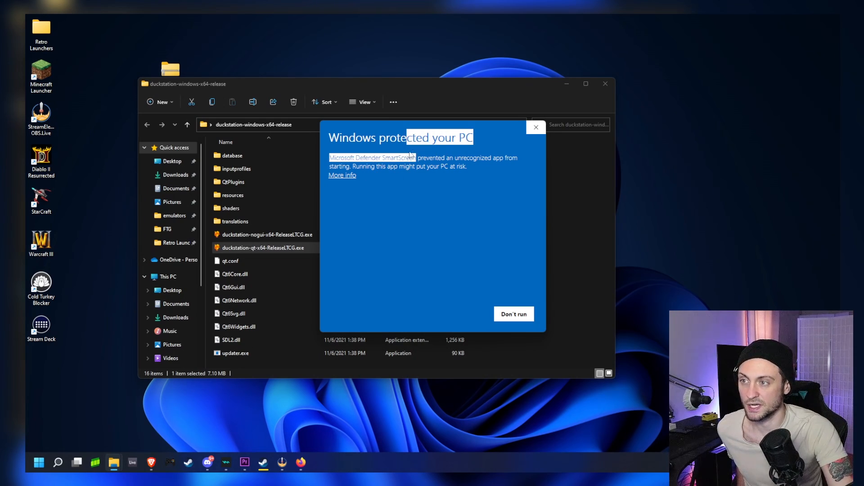
left_click(436, 231)
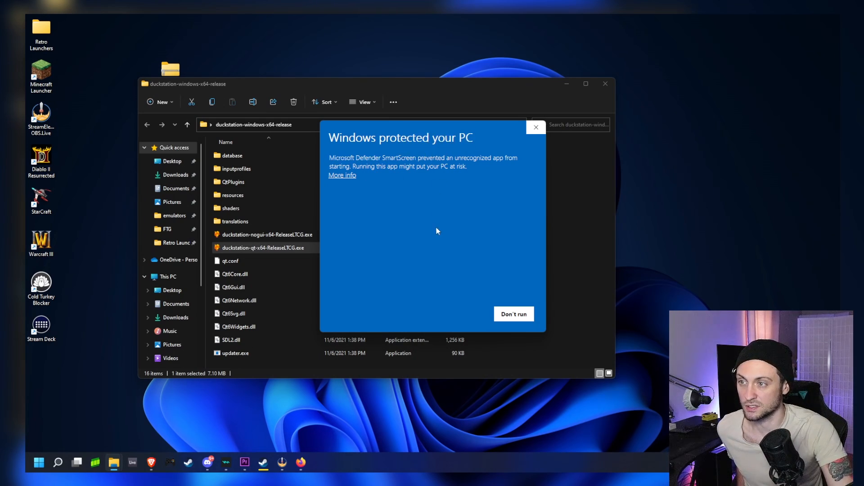
left_click(341, 176)
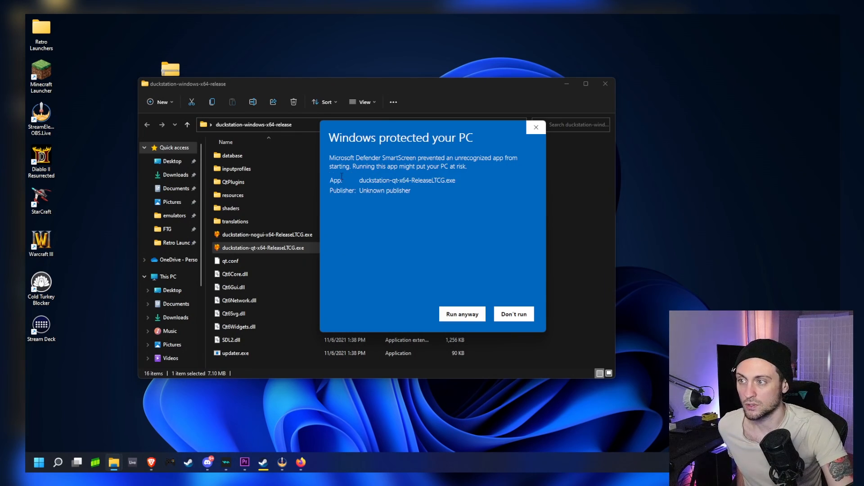
left_click(457, 314)
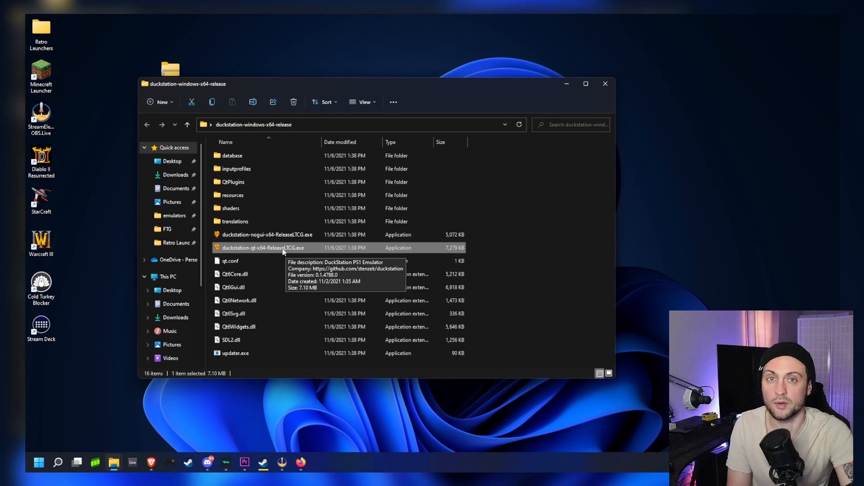
- Create a desktop shortcut for duckstation-qt-x64-ReleaseLTCG.exe
right_click(283, 249)
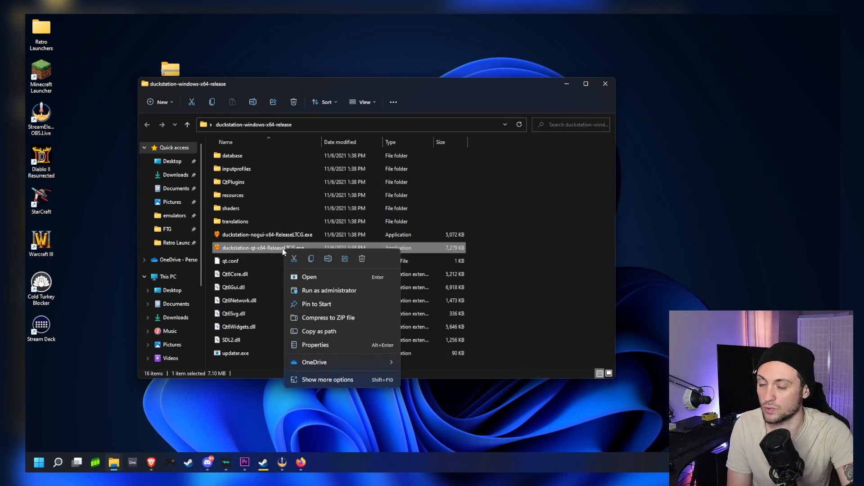
mouse_move(361, 359)
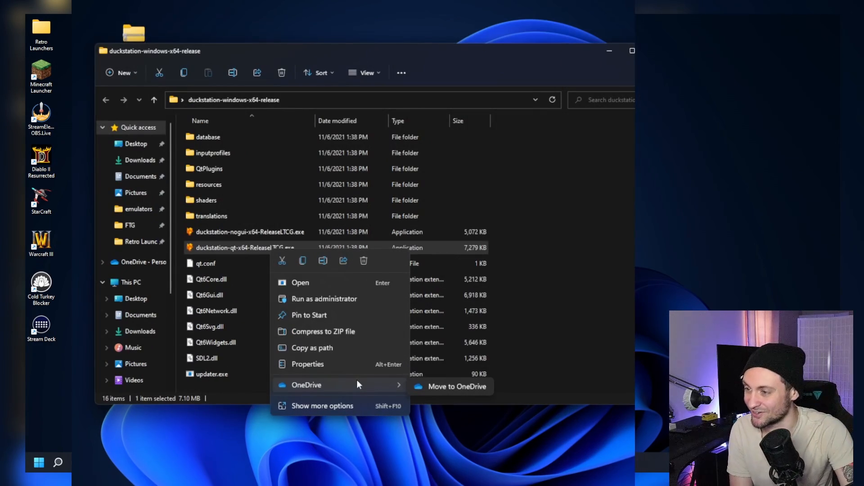
left_click(362, 405)
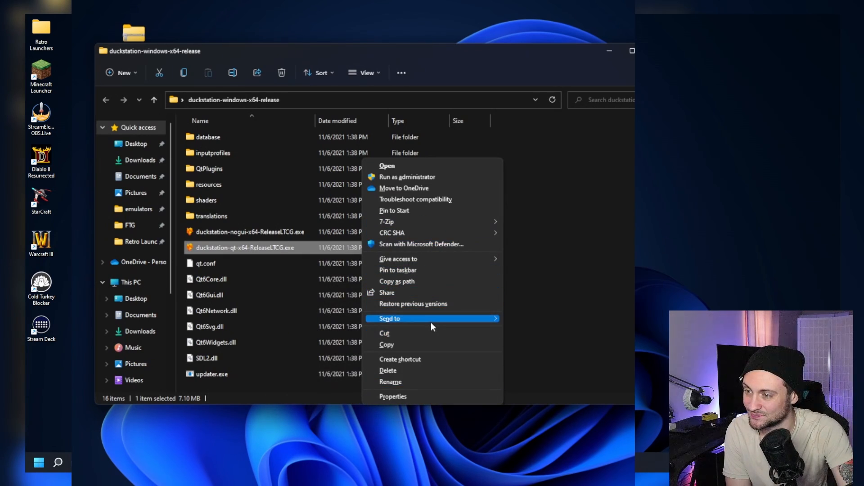
mouse_move(431, 320)
left_click(528, 341)
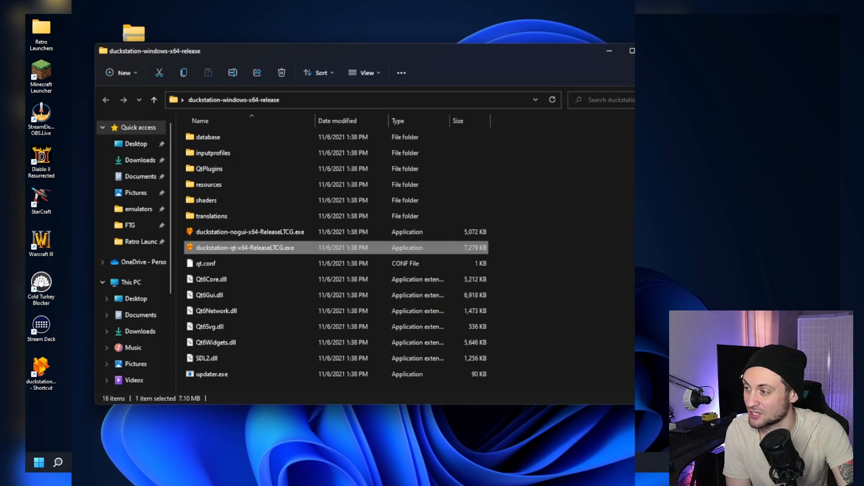
- Move the new shortcut next to the zip file on the desktop and rename it Duckstation
left_click_drag(40, 390, 107, 95)
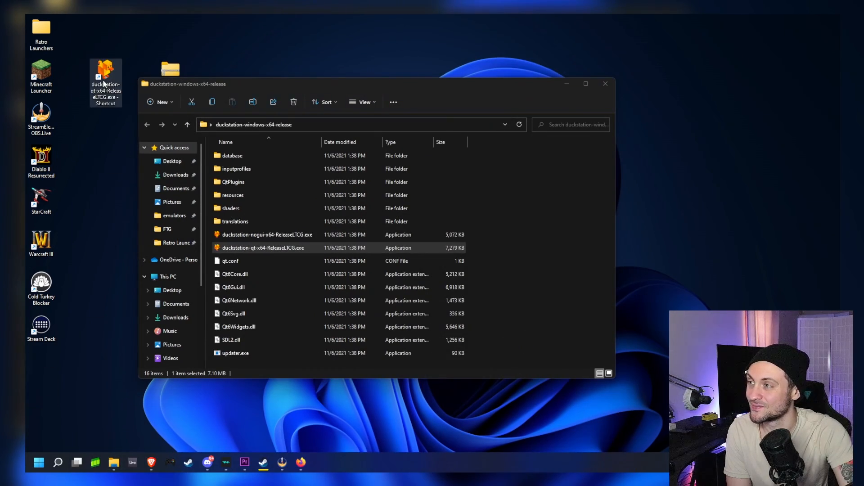
left_click(107, 96)
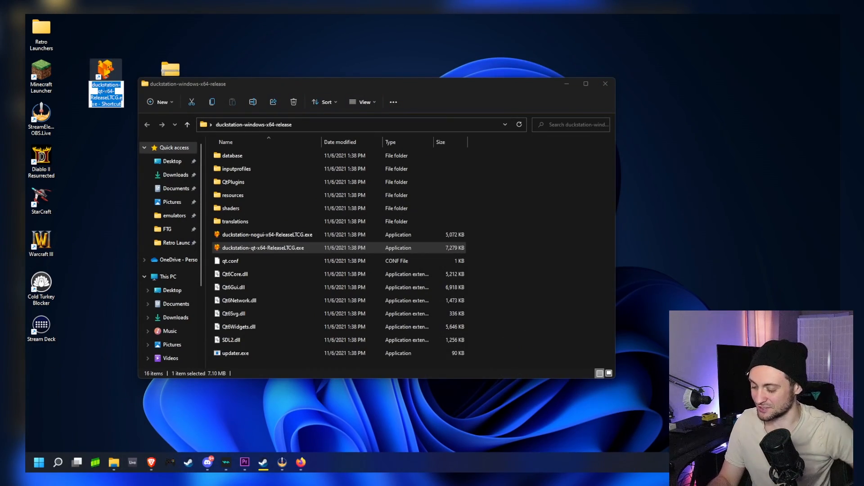
type("Duckstation")
key("Return")
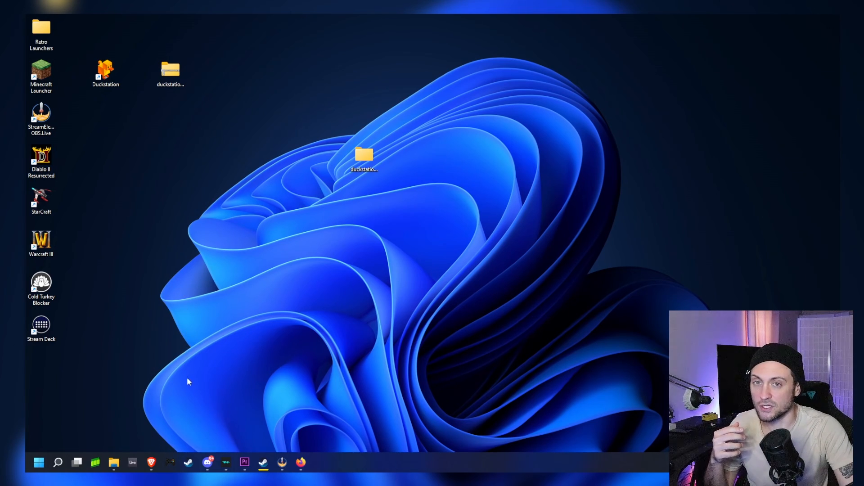
- Enter scph-1001.bin as a Google search query for the North American BIOS file
mouse_move(295, 457)
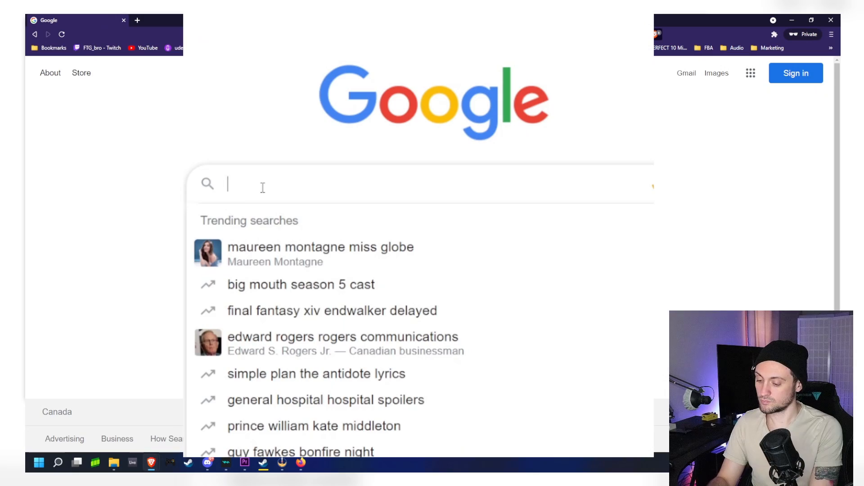
type("s")
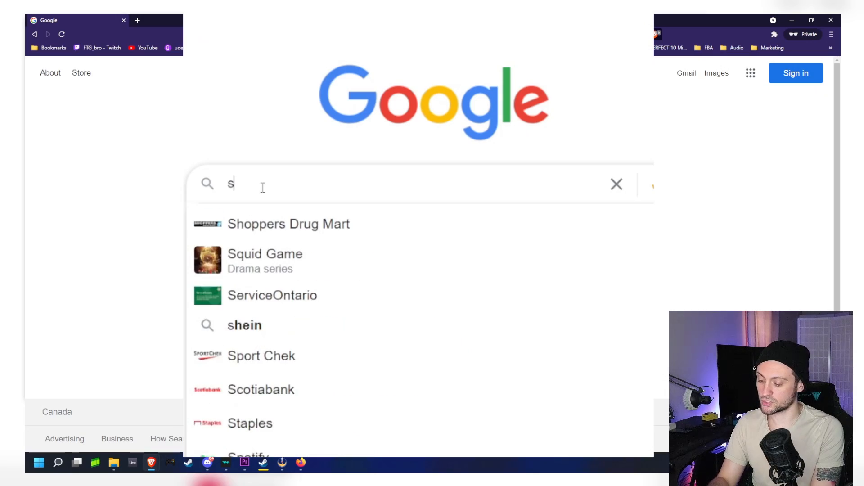
type("cph-")
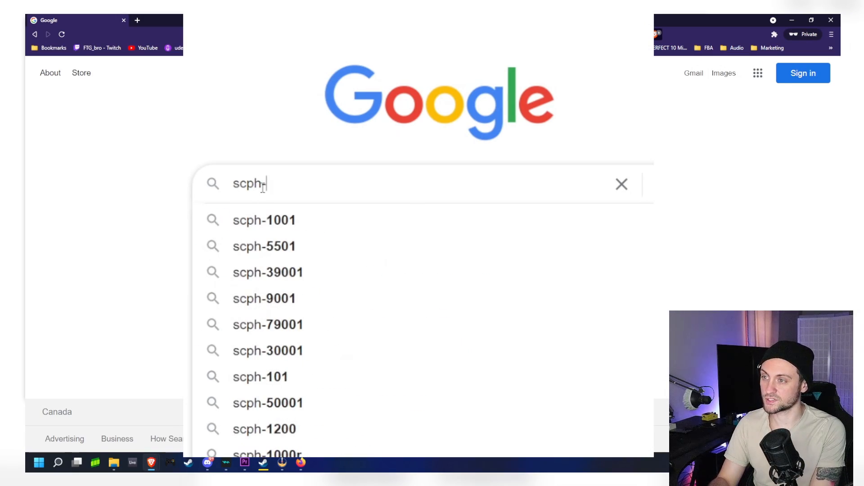
type("1001.")
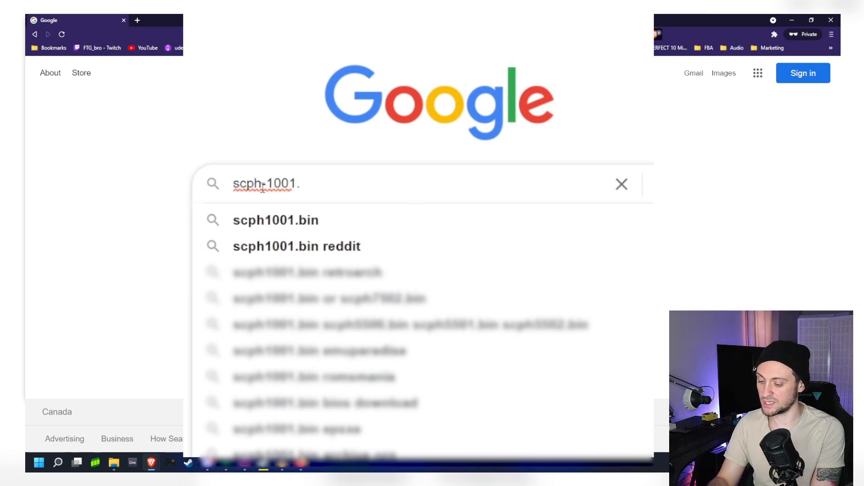
type("bin")
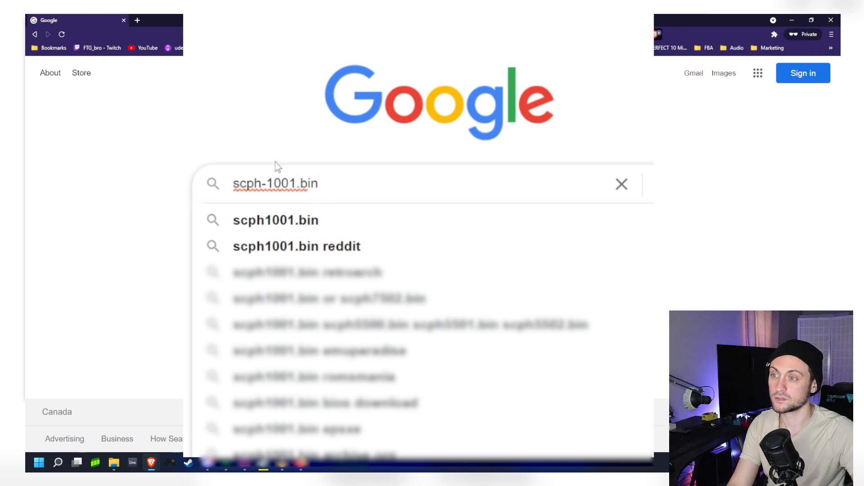
left_click(208, 120)
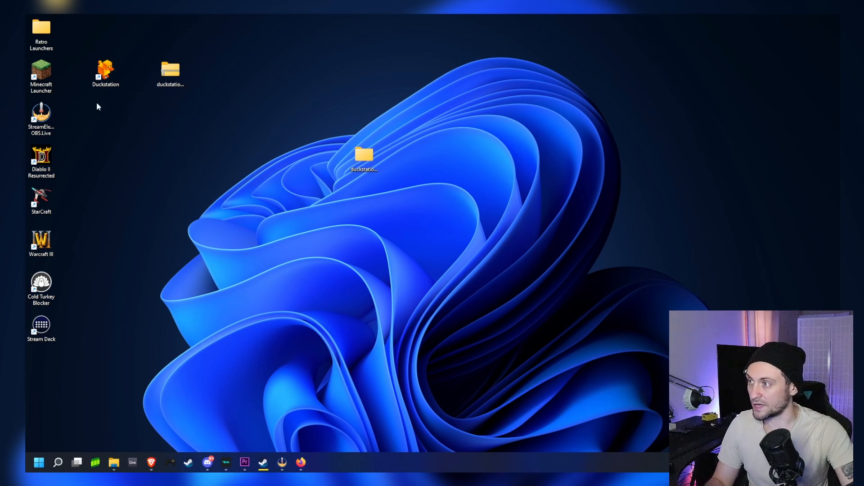
- Start DuckStation from its desktop shortcut and open the BIOS settings
double_click(105, 71)
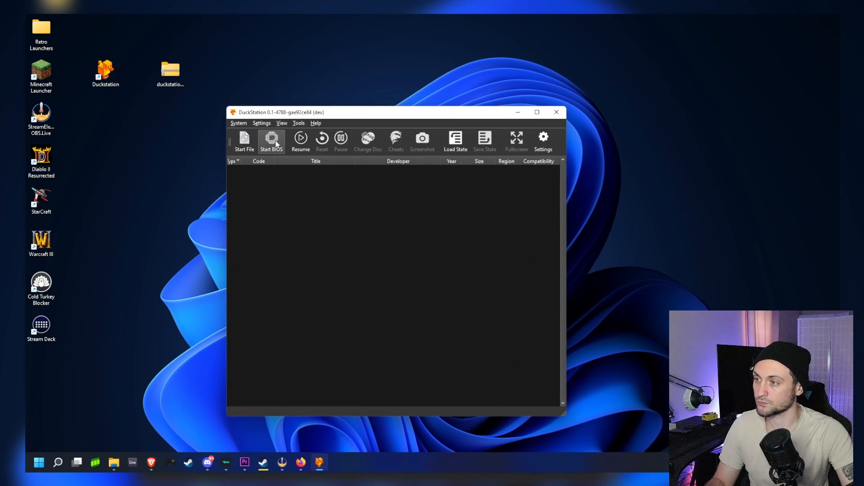
left_click(267, 122)
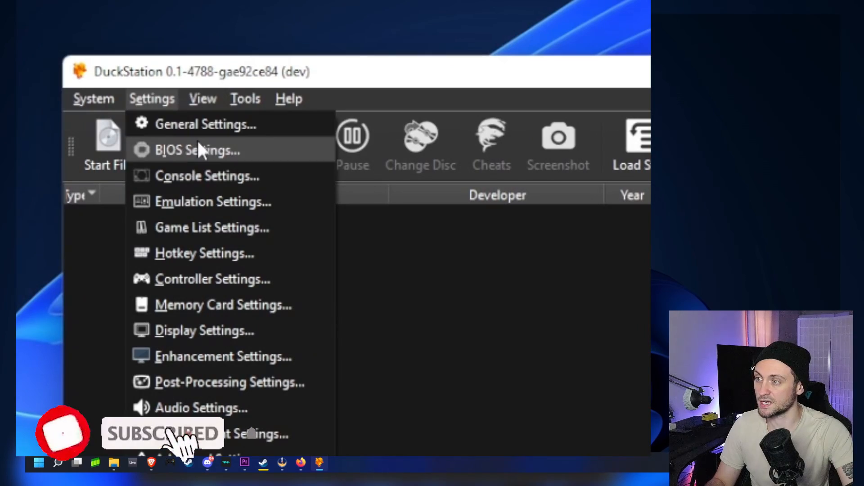
left_click(196, 140)
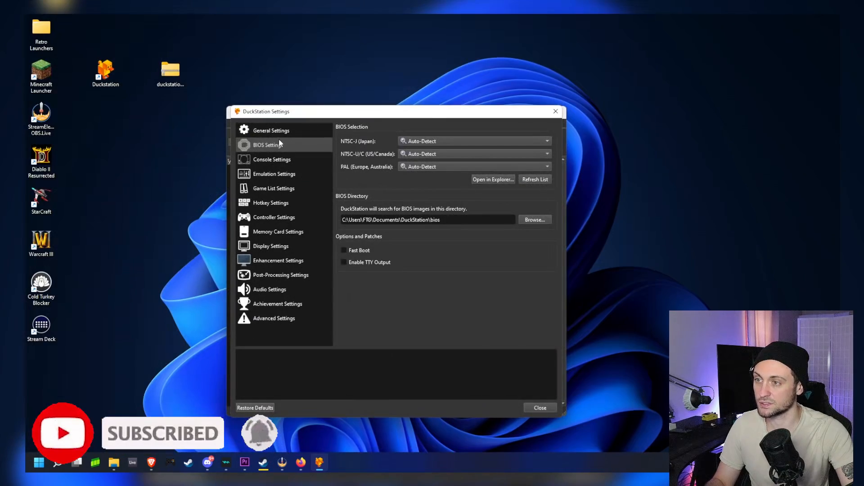
- Open the BIOS directory in File Explorer from the BIOS settings and examine the folder's location and contents
left_click(479, 179)
left_click_drag(499, 114, 373, 241)
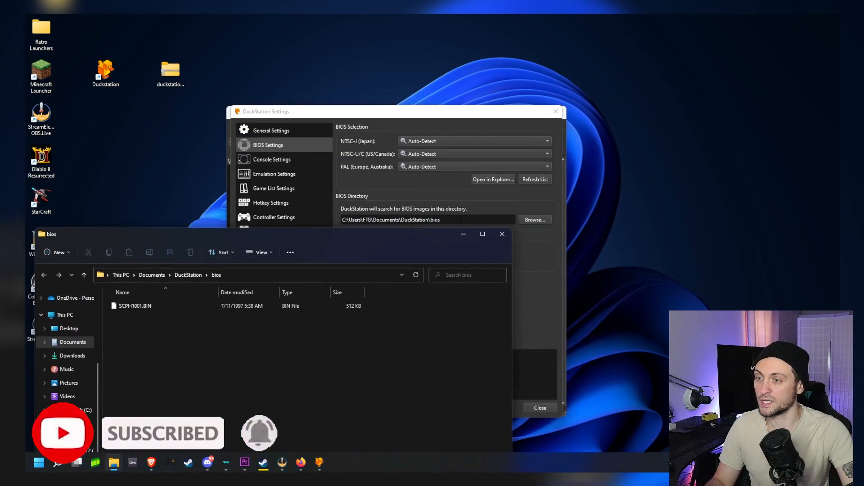
left_click(502, 234)
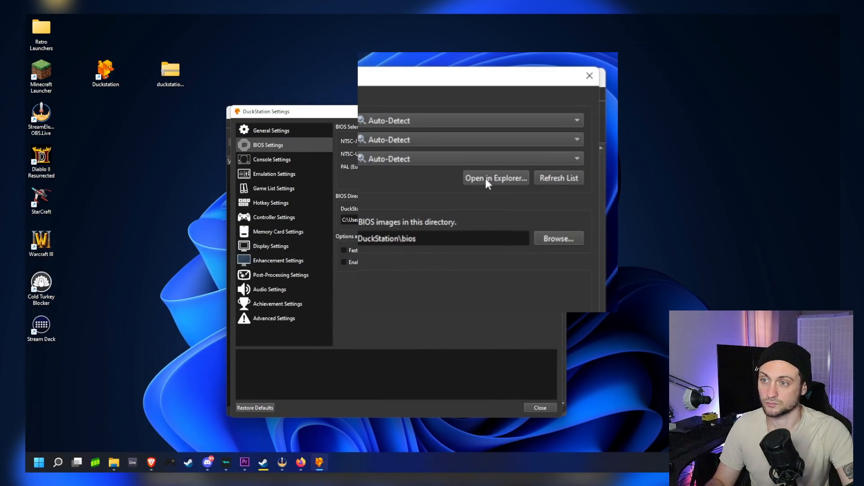
left_click(486, 178)
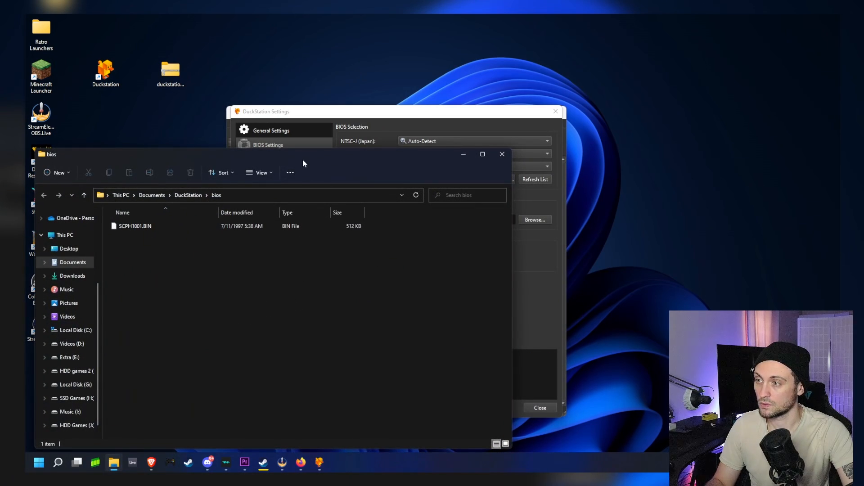
left_click_drag(304, 163, 359, 123)
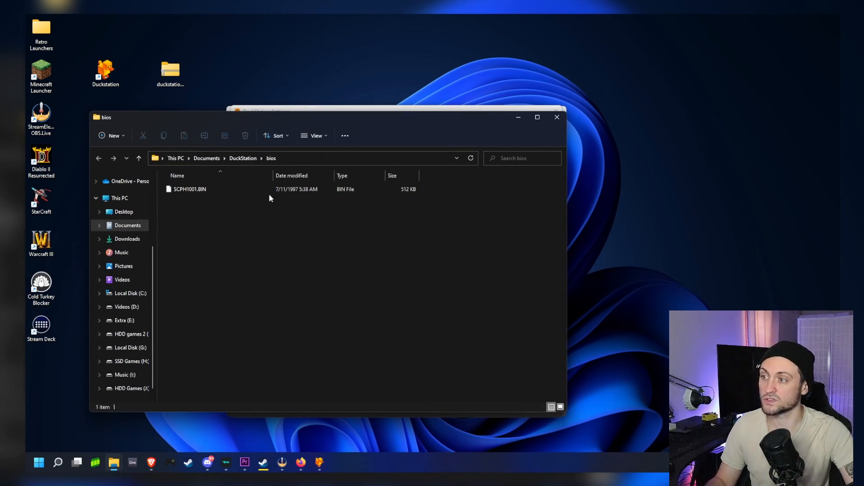
left_click_drag(303, 115, 526, 81)
left_click(412, 157)
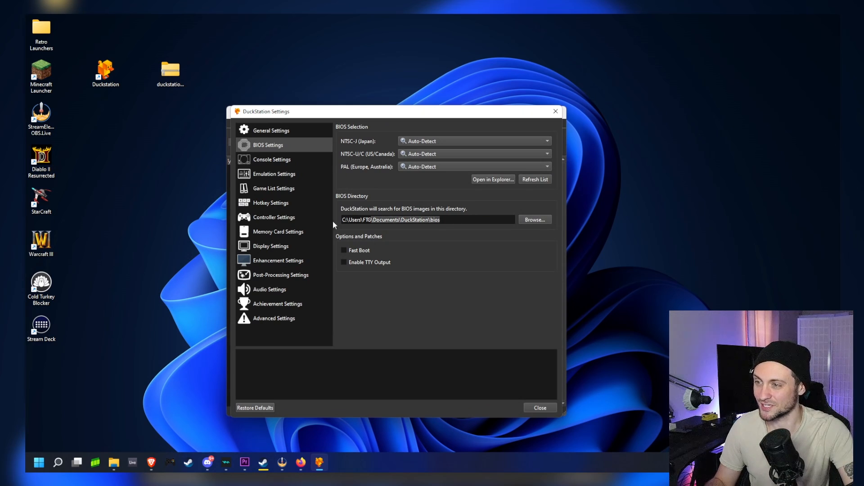
- Open the controller settings and set the Port 1 controller type to Analog Controller (DualShock)
left_click(277, 218)
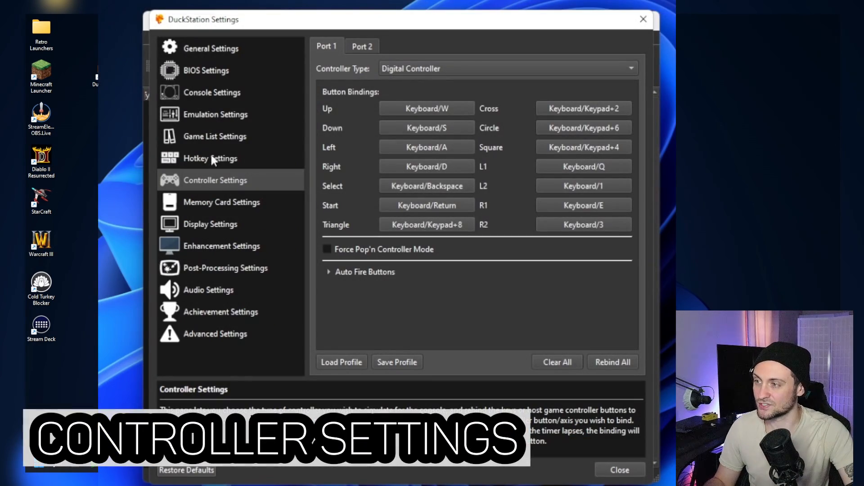
left_click(436, 68)
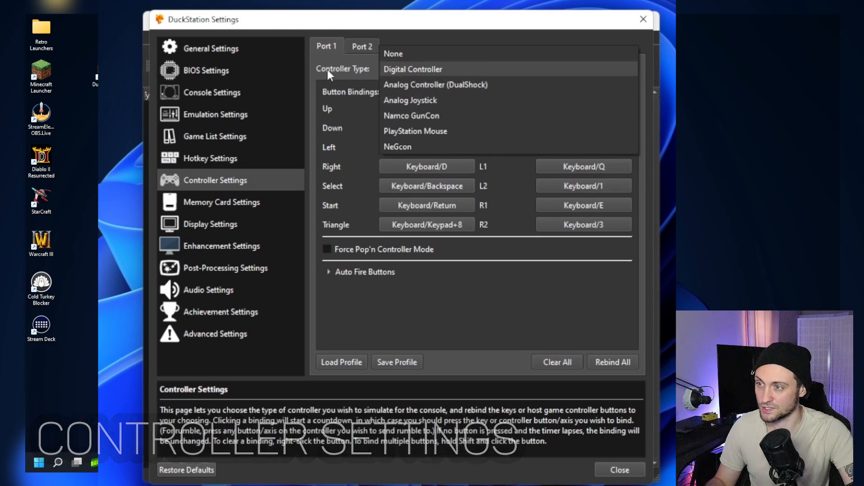
left_click(328, 70)
left_click(440, 64)
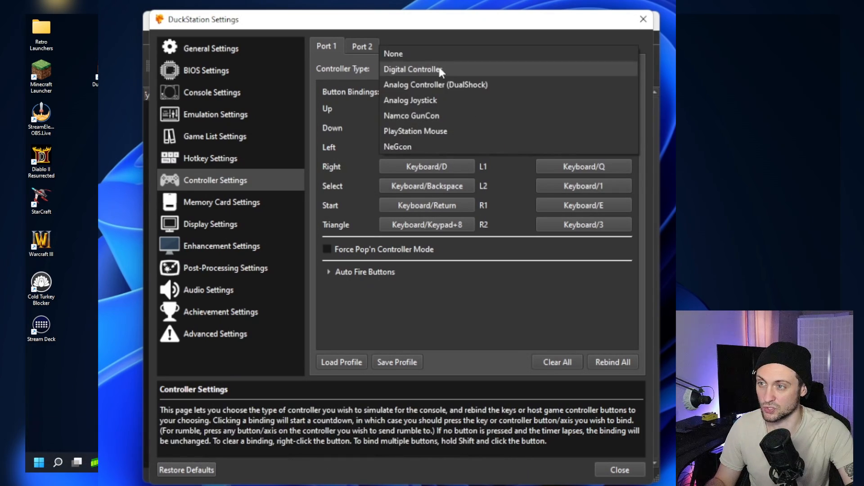
left_click(463, 86)
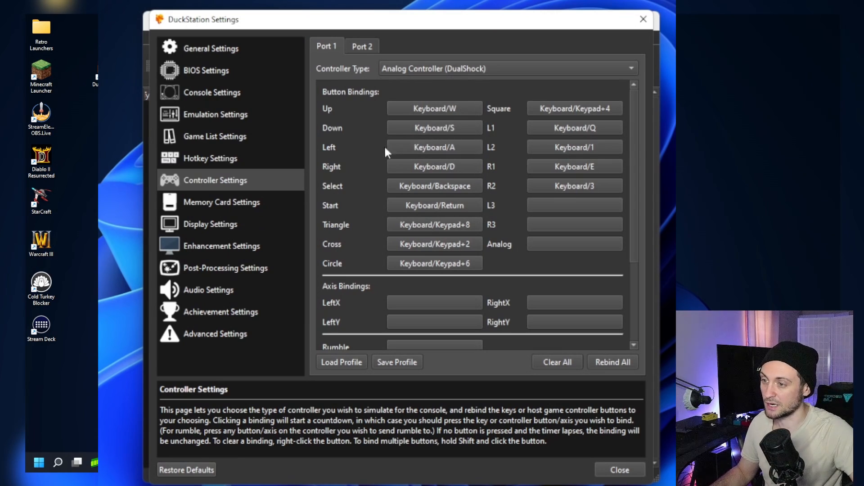
- Load the DualShock 4 input profile for the Port 1 controller
left_click(357, 361)
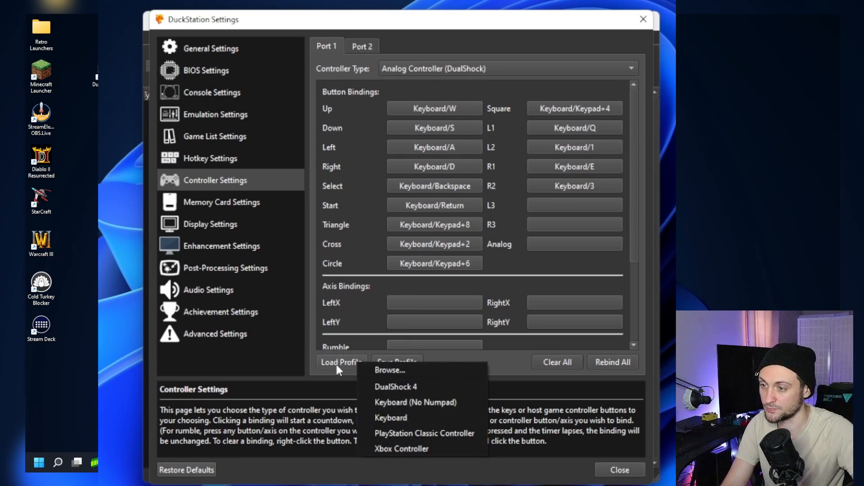
left_click(336, 363)
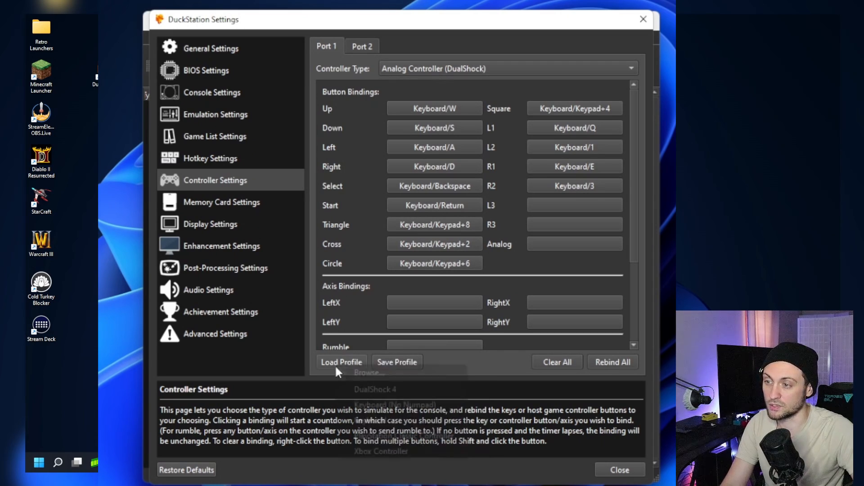
left_click(330, 362)
left_click(376, 386)
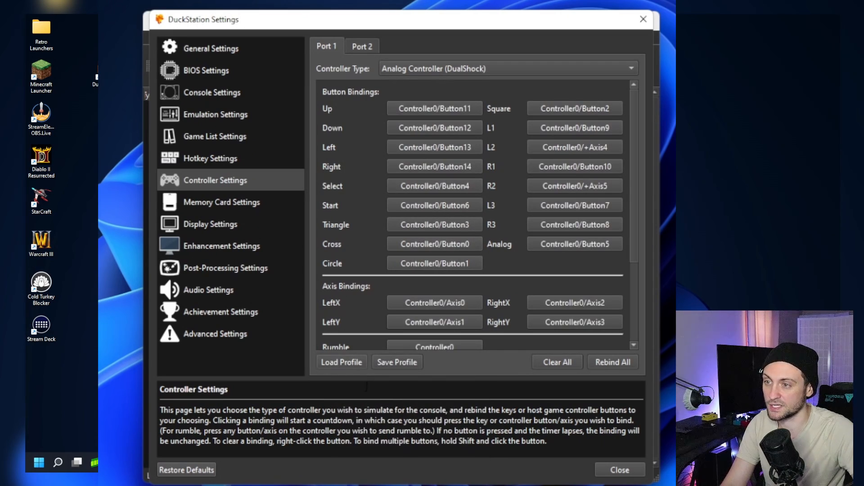
- Load the Xbox Controller input profile for the Port 1 controller
left_click(347, 366)
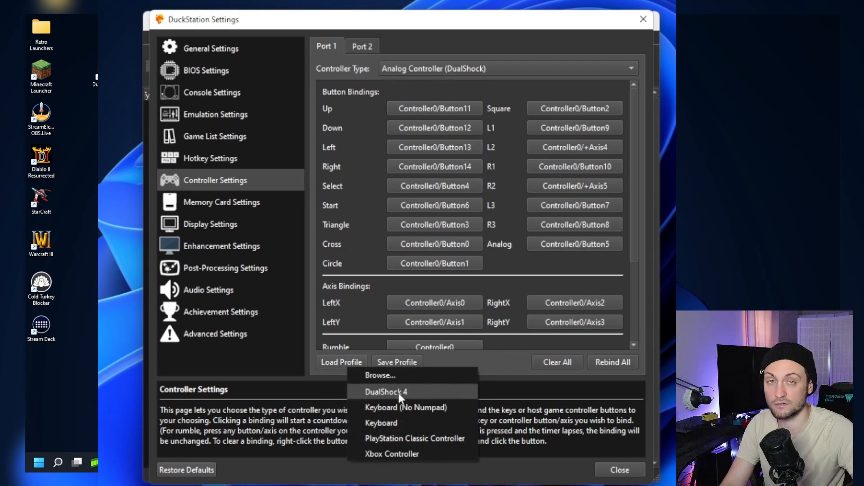
left_click(400, 453)
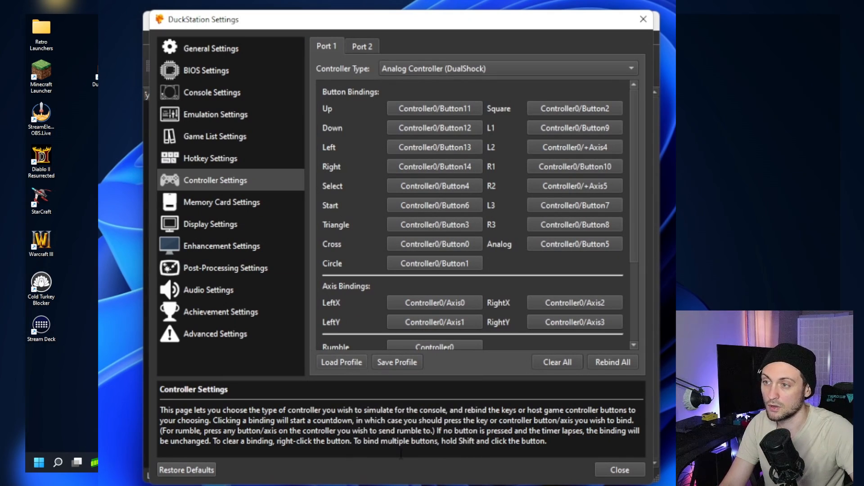
left_click(344, 363)
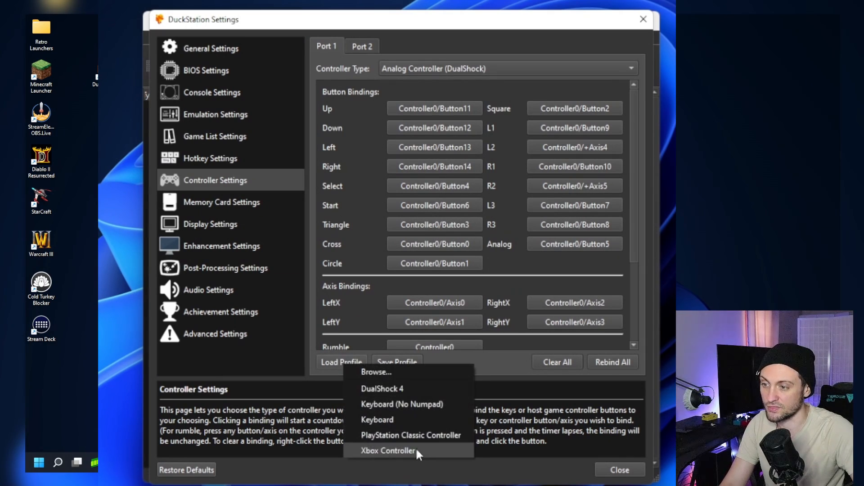
left_click(401, 450)
left_click(355, 363)
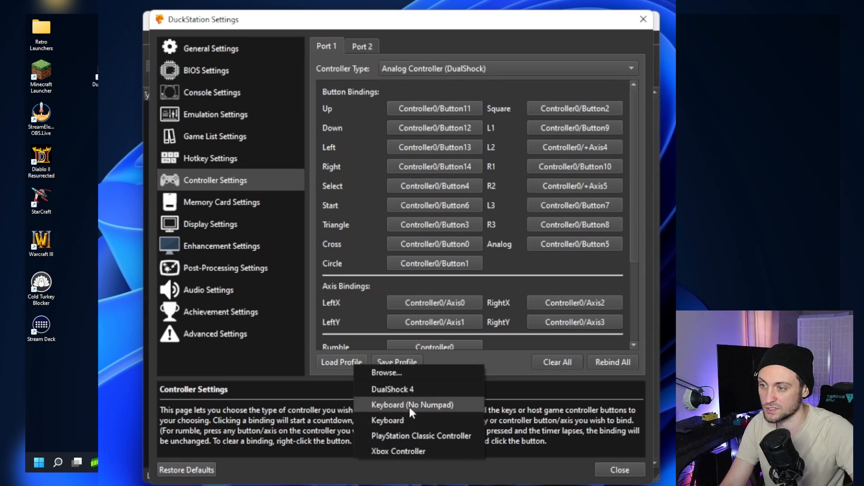
left_click(407, 450)
- Start rebinding the Up, Down, Left, Select and Start buttons of the Port 1 controller one after another
scroll(501, 301, "down", 5)
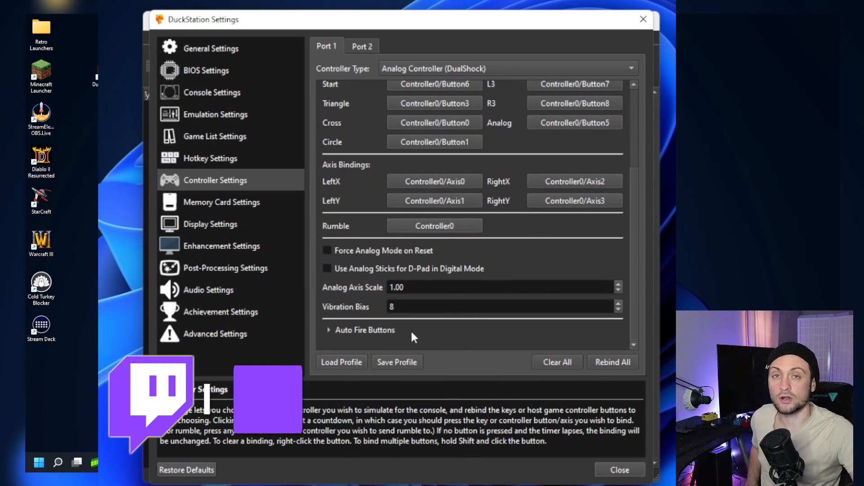
scroll(458, 309, "up", 2)
scroll(521, 243, "up", 3)
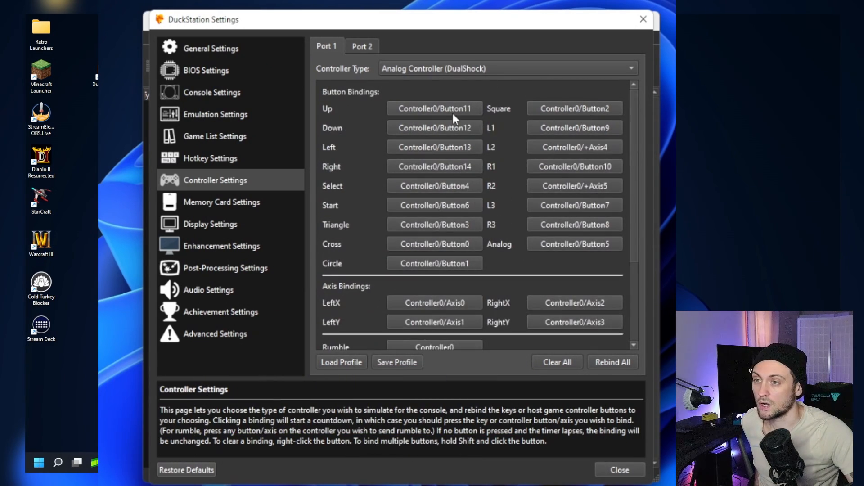
left_click(411, 108)
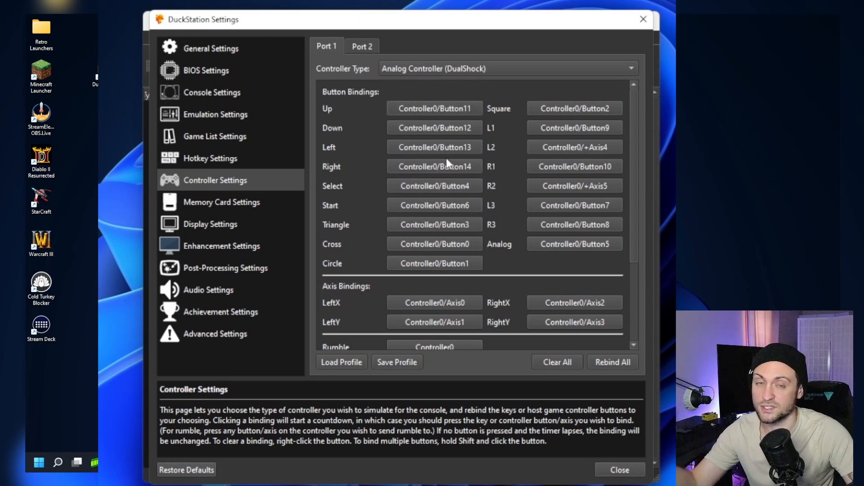
left_click(416, 128)
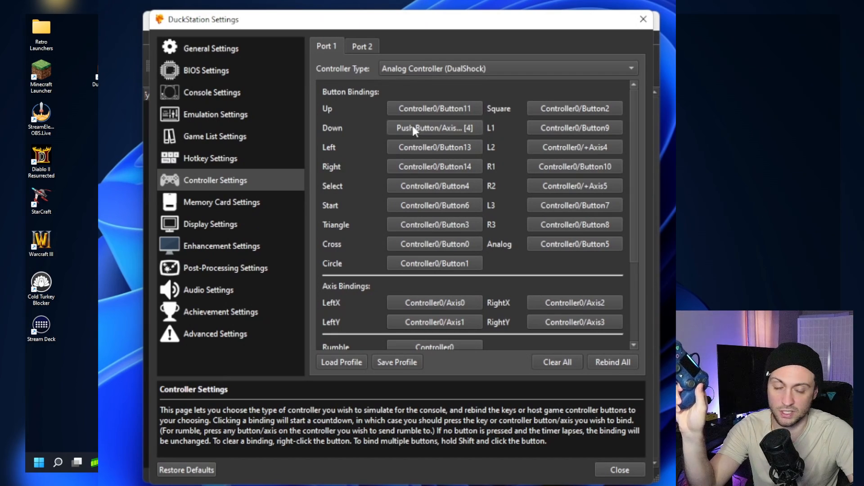
left_click(449, 147)
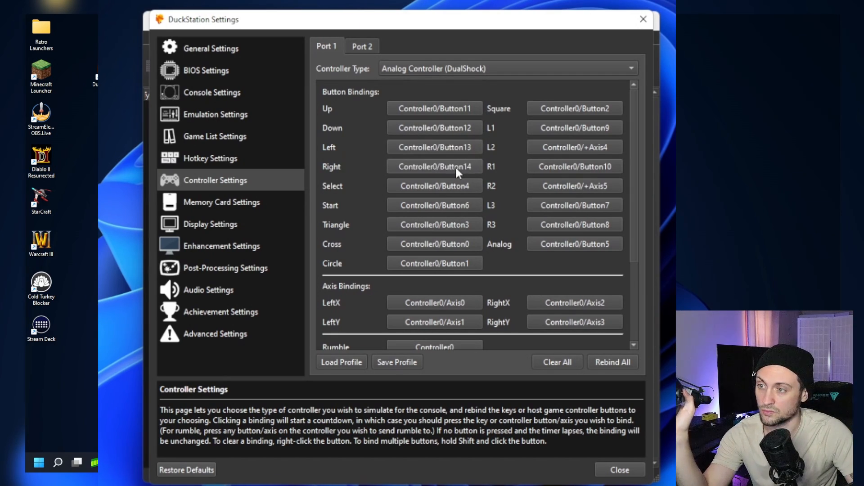
left_click(456, 185)
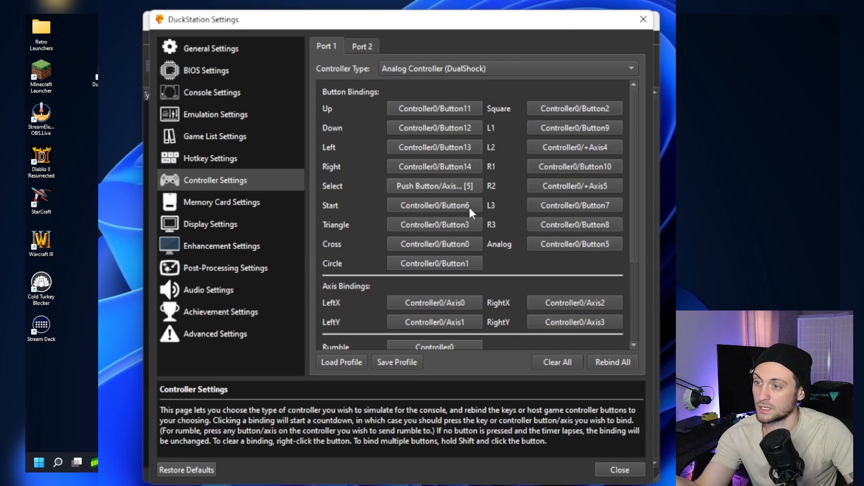
left_click(457, 203)
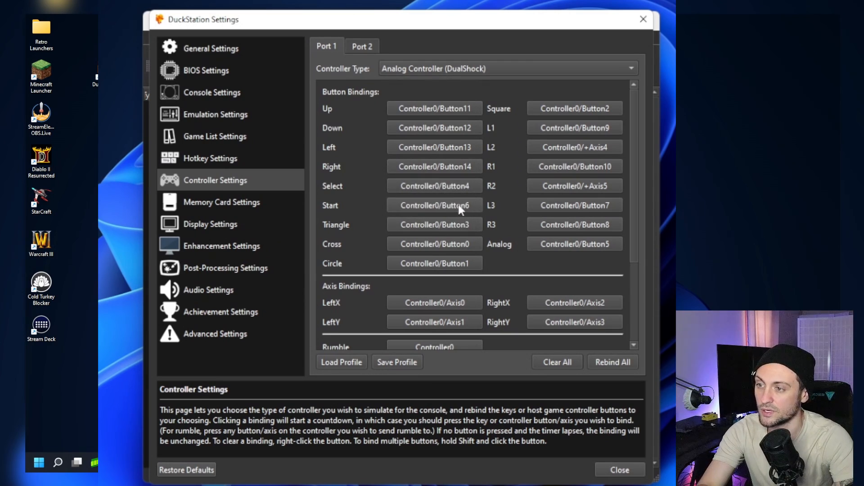
- Start rebinding the LeftX and LeftY axes of the Port 1 controller one after another
scroll(413, 196, "down", 3)
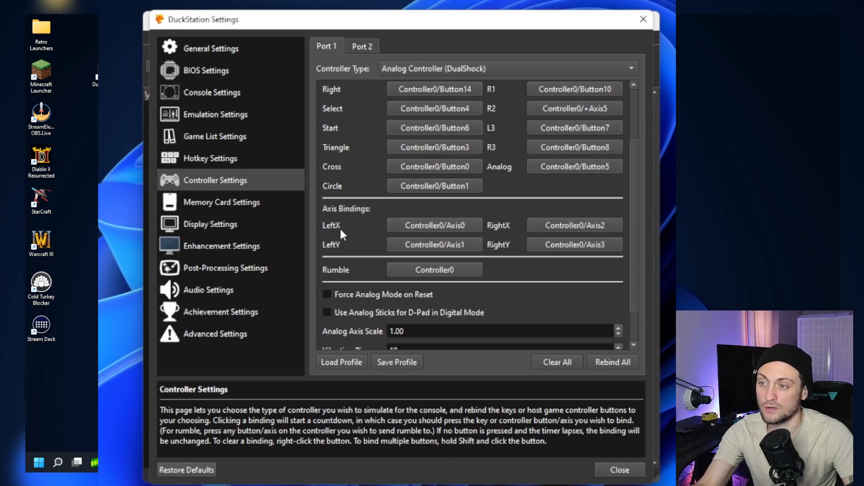
left_click(408, 225)
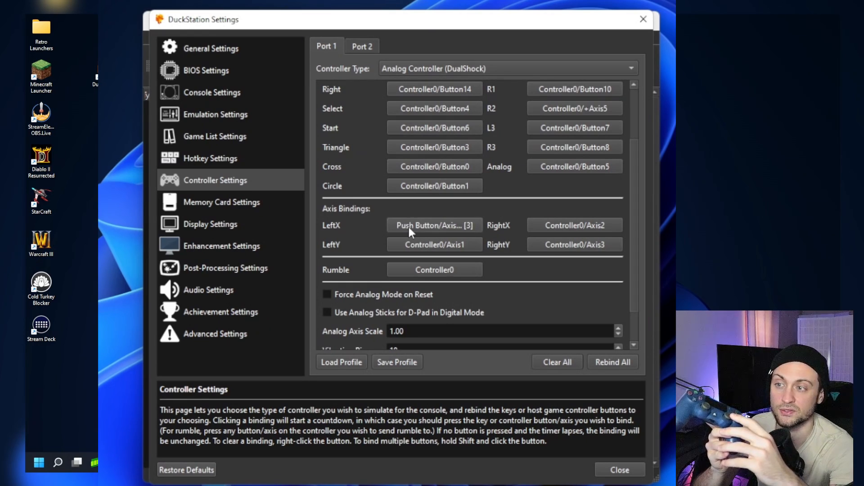
left_click(435, 246)
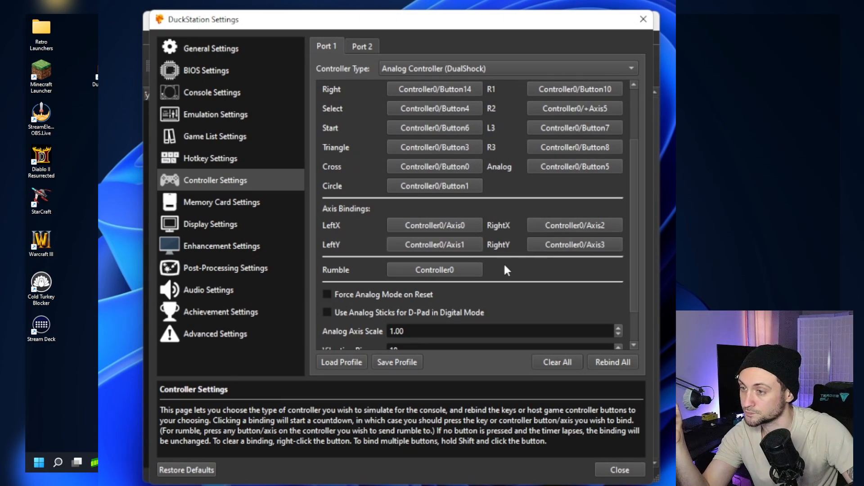
scroll(503, 268, "down", 2)
- In the display settings, use the Hardware (D3D11) renderer and set the adapter to NVIDIA GeForce RTX 2070
left_click(210, 223)
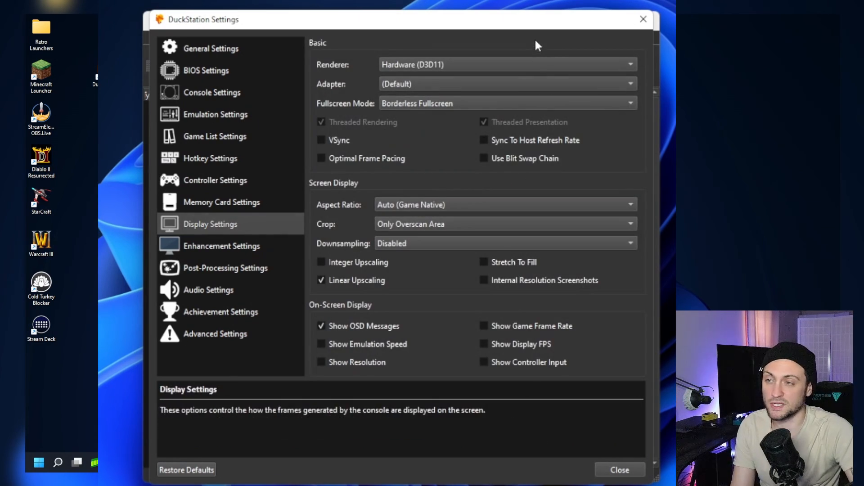
left_click(408, 64)
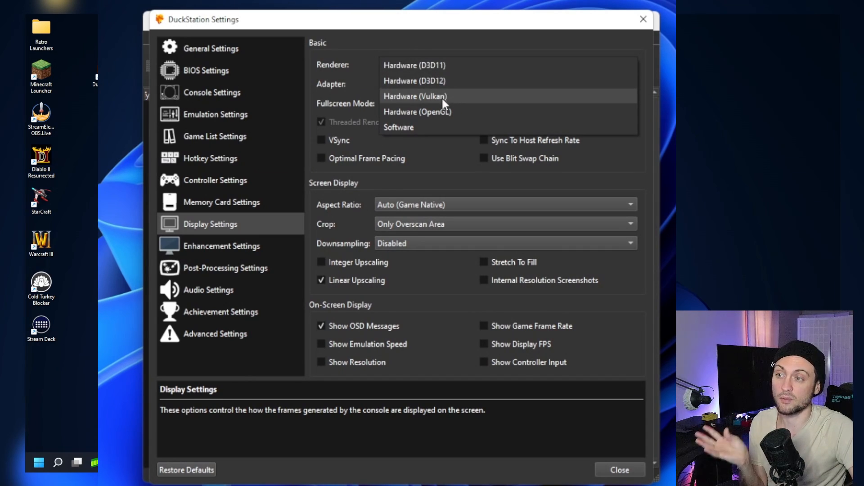
left_click(442, 67)
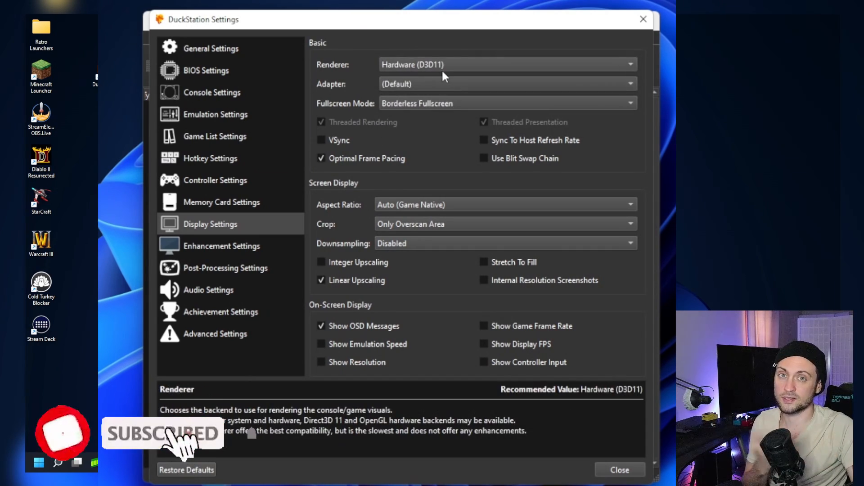
left_click(447, 64)
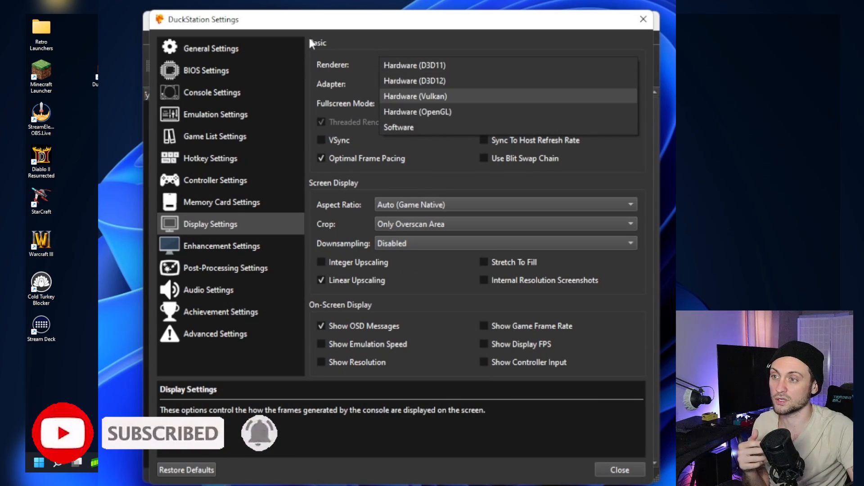
left_click(353, 40)
left_click(428, 85)
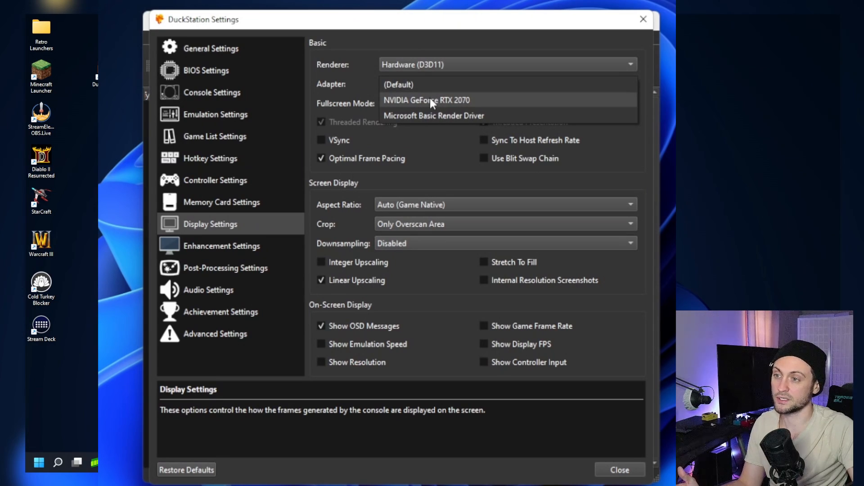
left_click(430, 100)
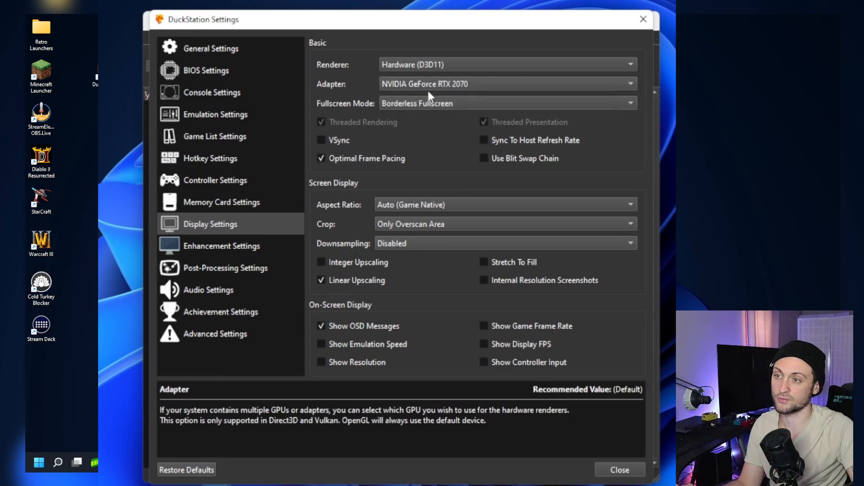
left_click(401, 104)
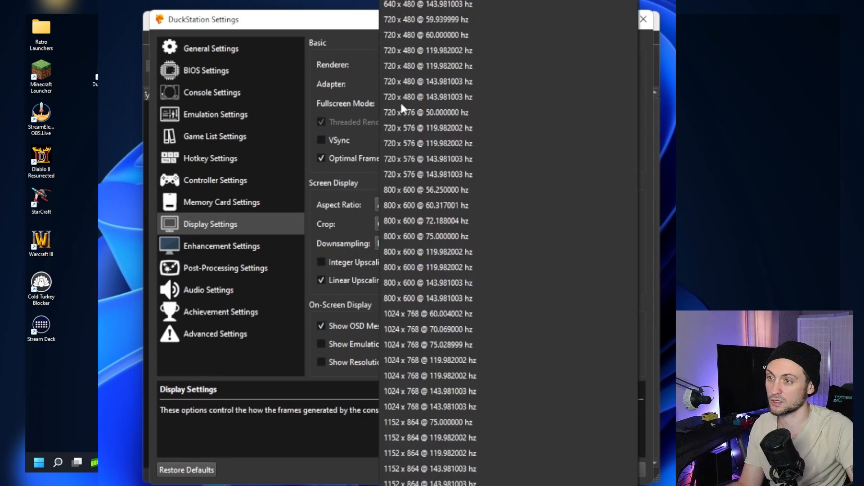
left_click(359, 99)
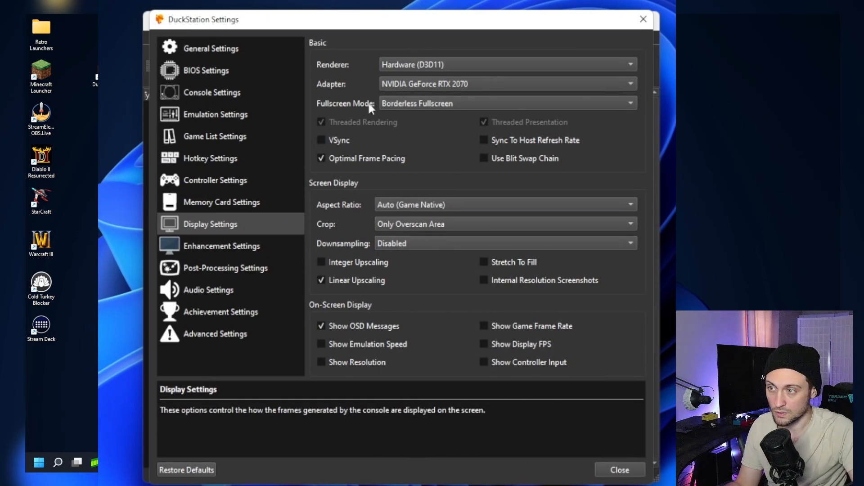
left_click(402, 102)
scroll(492, 142, "down", 3)
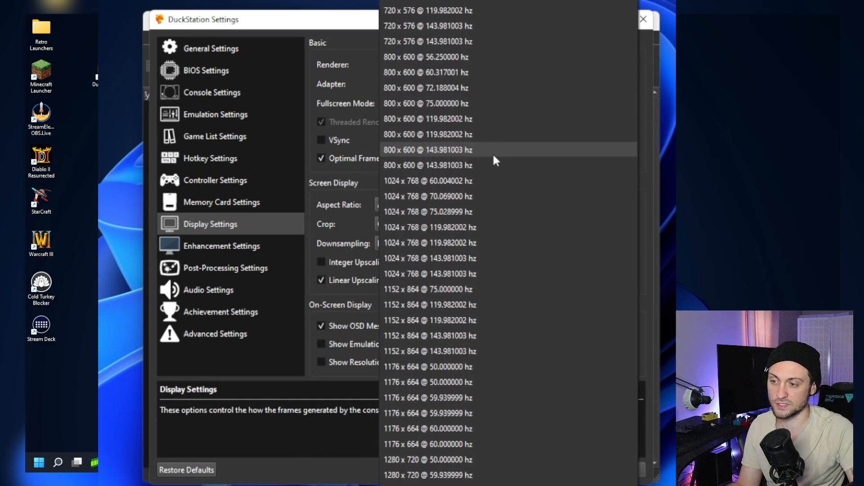
scroll(493, 152, "down", 18)
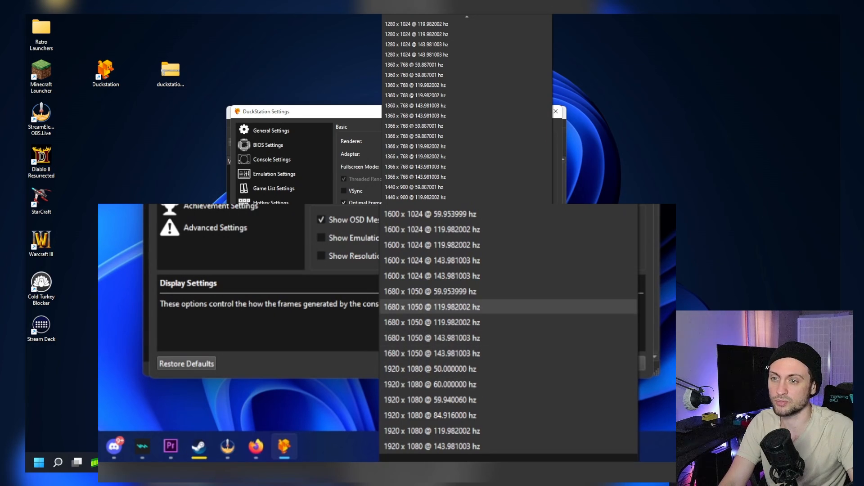
left_click(670, 290)
right_click(616, 235)
left_click(590, 288)
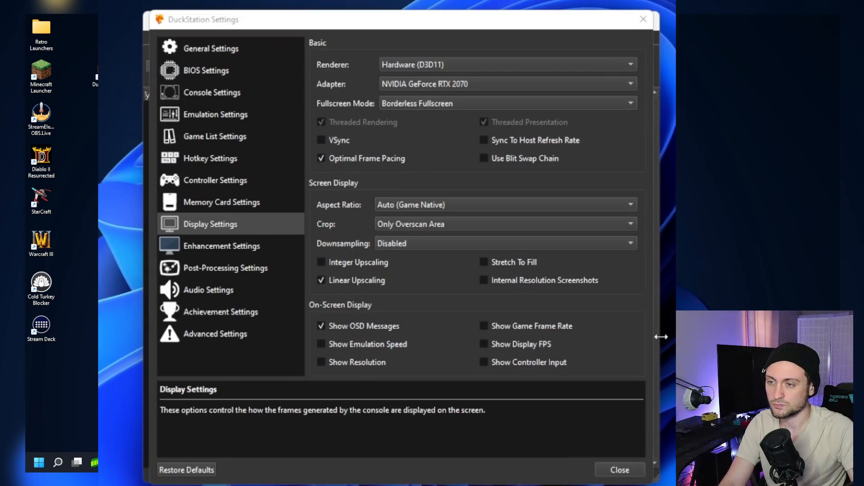
- Set the fullscreen mode to 1920 x 1080 @ 143.981003 hz
left_click(460, 104)
scroll(441, 343, "down", 20)
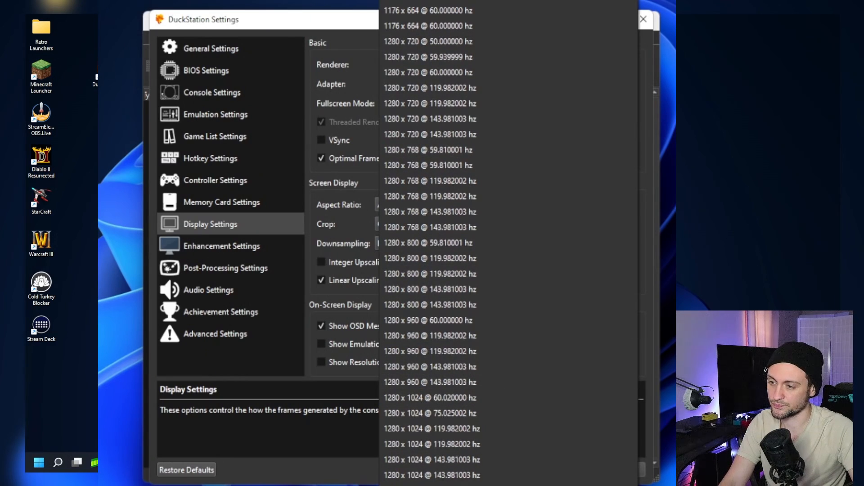
left_click(432, 484)
left_click(409, 224)
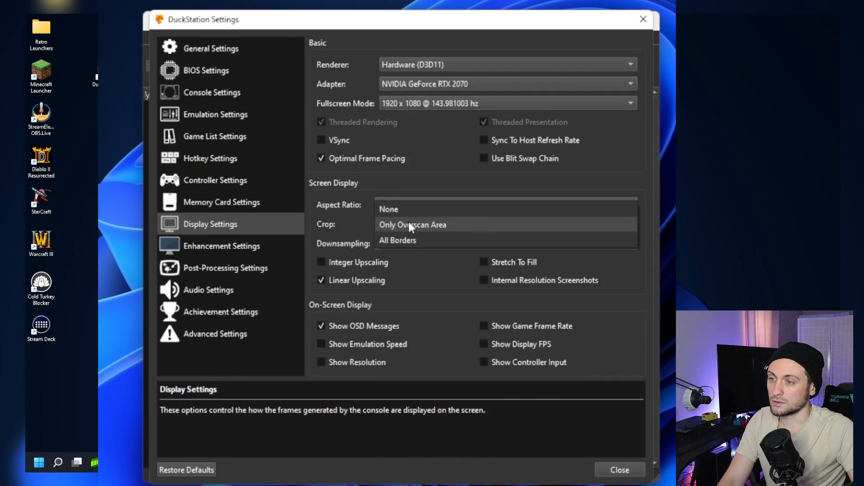
left_click(332, 225)
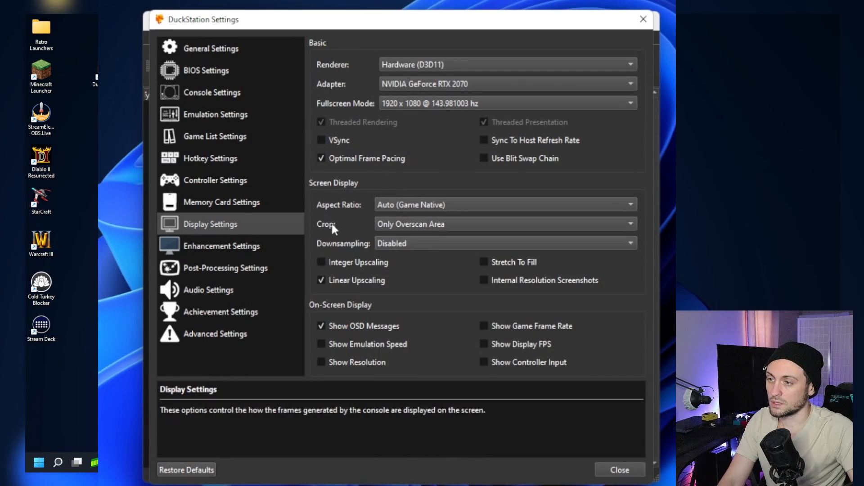
- Try the 16:9 aspect ratio for the screen display and return it to Auto (Game Native)
left_click(396, 207)
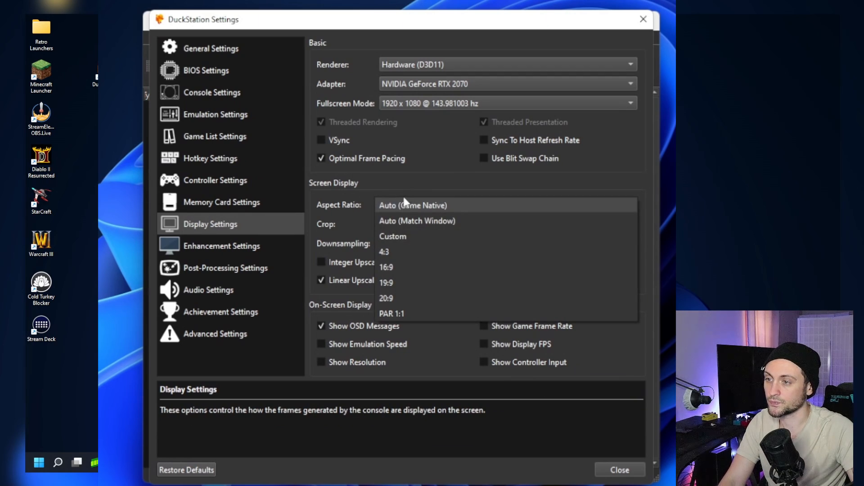
left_click(398, 205)
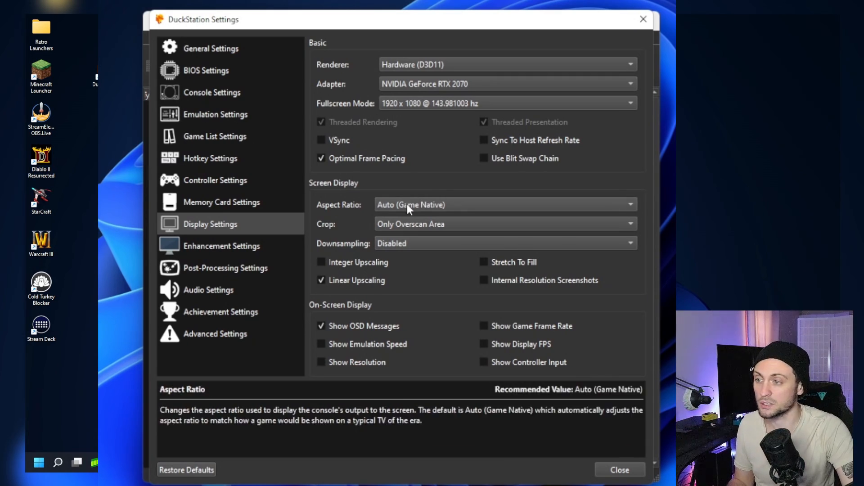
left_click(407, 206)
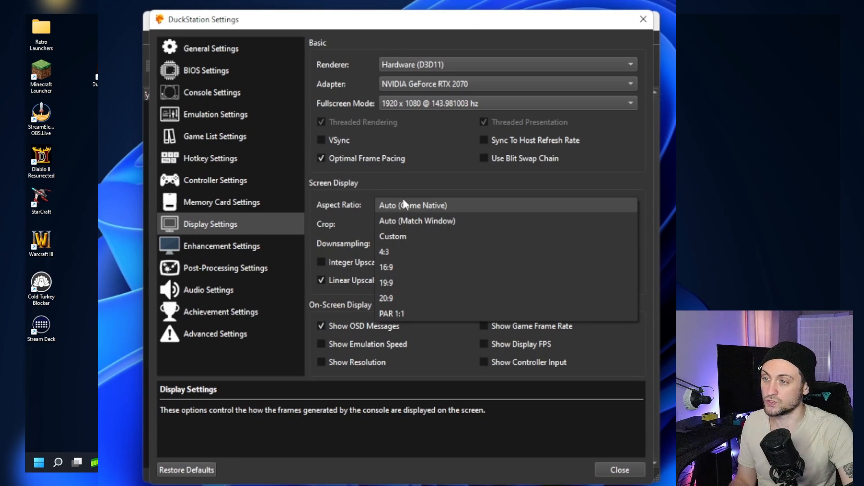
left_click(396, 266)
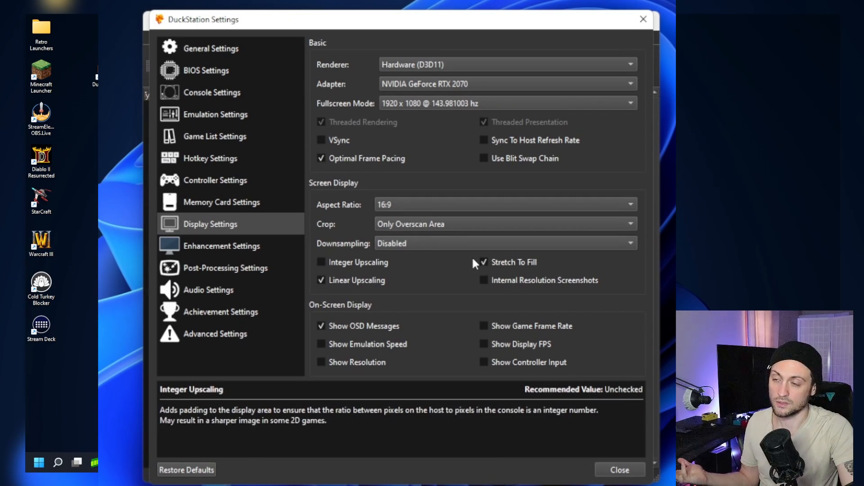
left_click(451, 204)
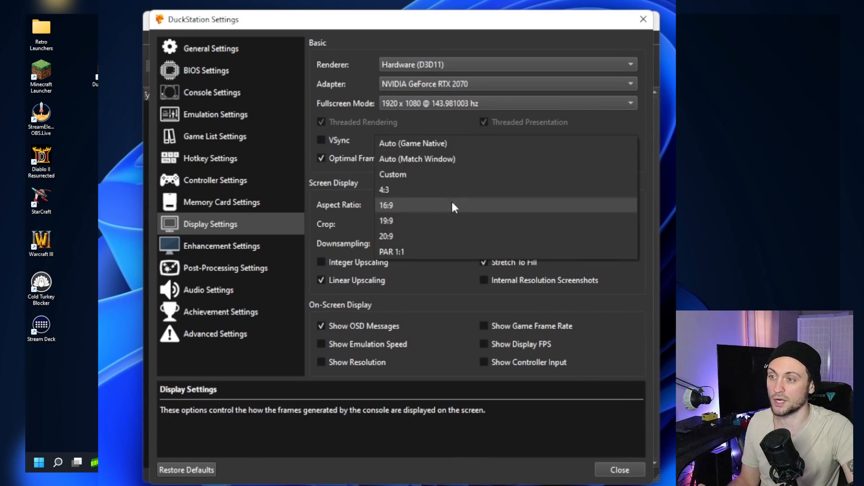
left_click(410, 143)
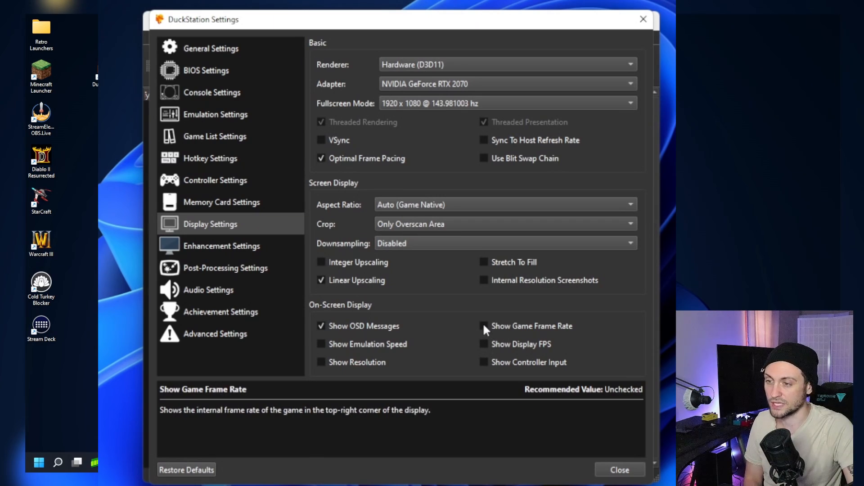
- In the on-screen display options, turn Show Resolution on and off again, and enable Show Display FPS
left_click(377, 362)
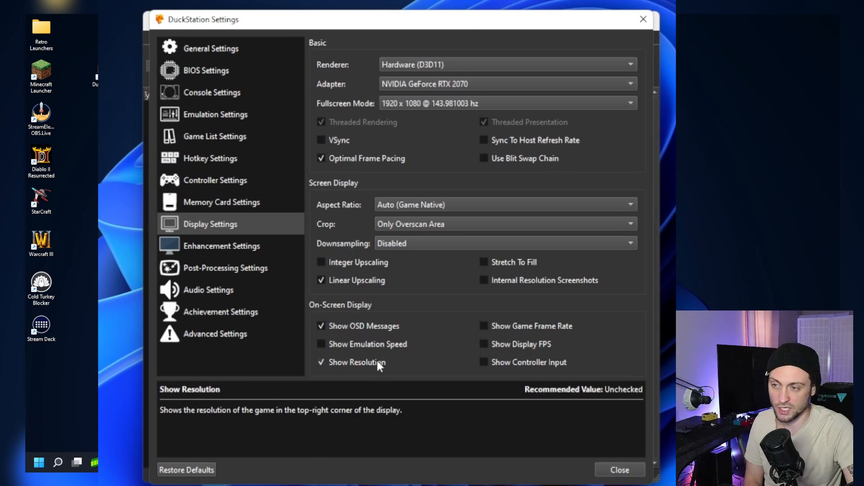
left_click(365, 363)
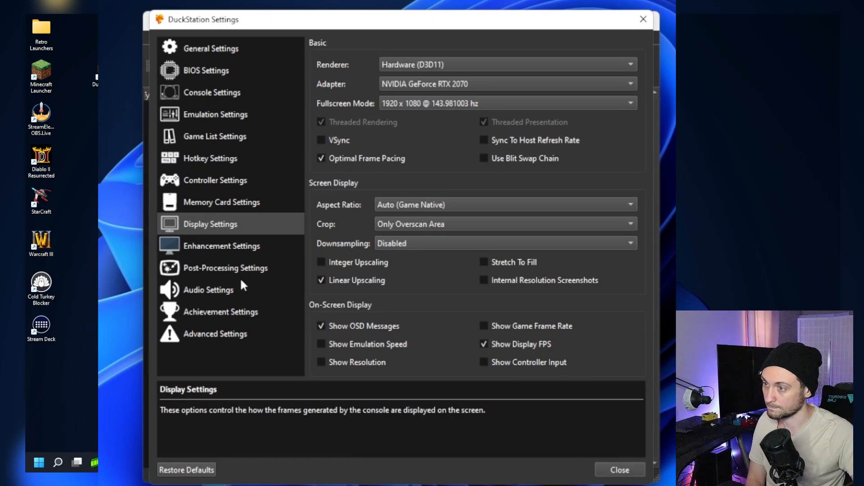
- In the enhancement settings, set the internal resolution scale to 5x (for 1080p)
left_click(234, 252)
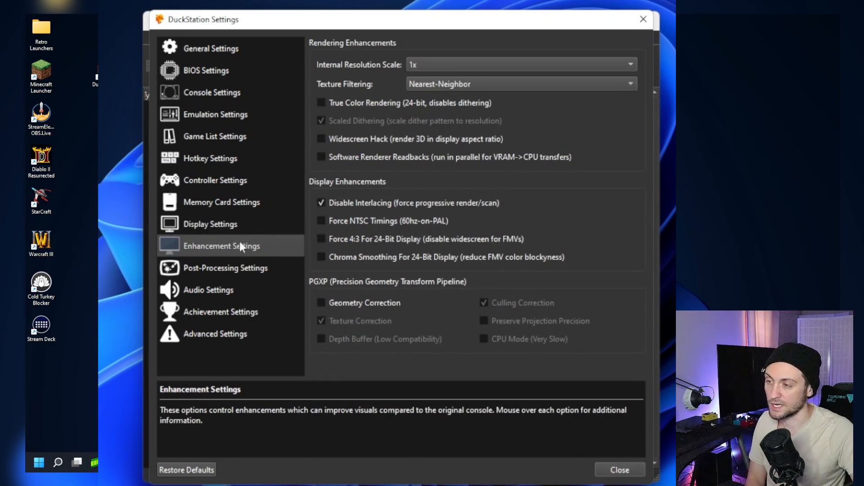
left_click(501, 64)
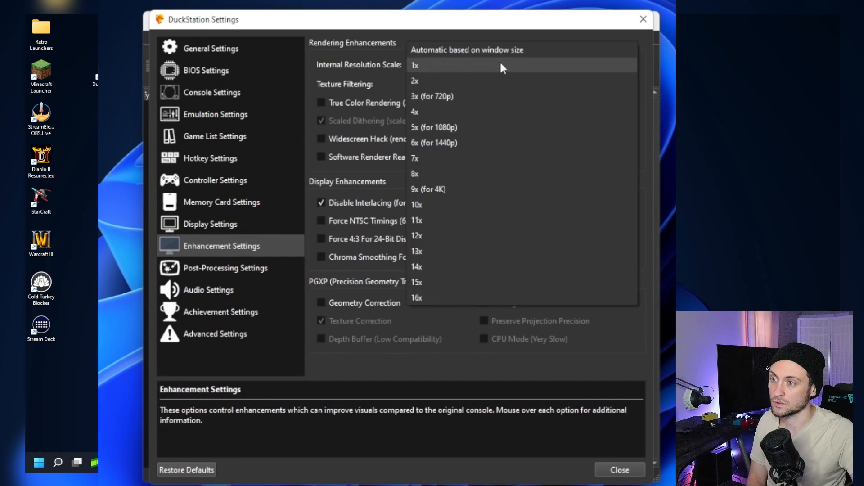
left_click(473, 66)
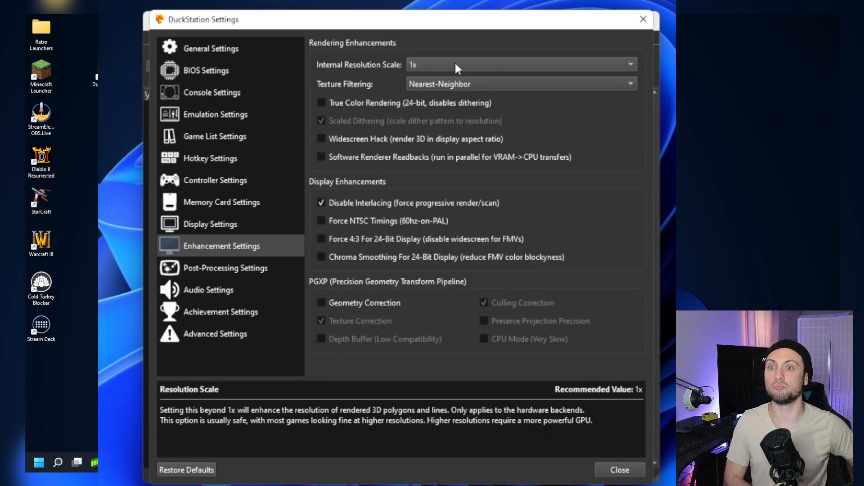
left_click(456, 64)
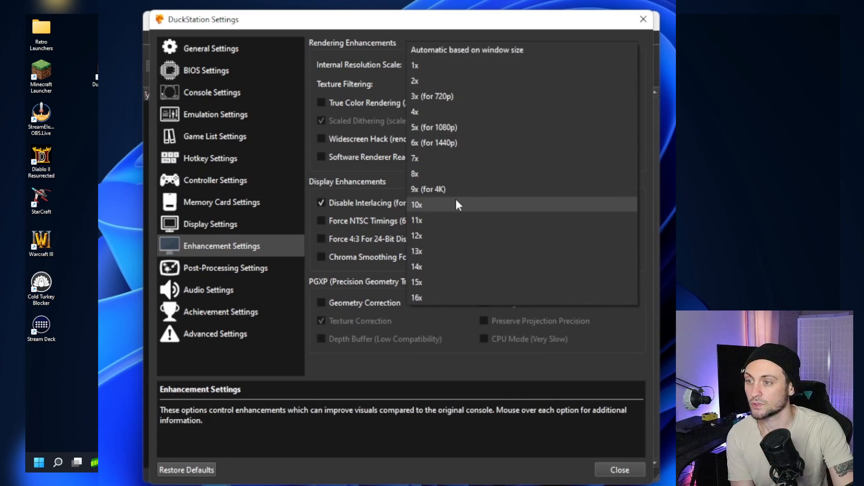
left_click(431, 127)
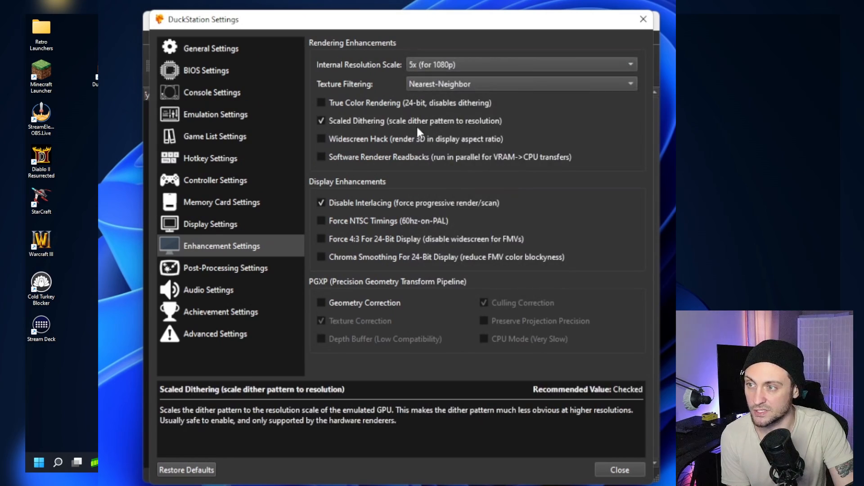
- Review the other internal resolution scales, try 3x (for 720p) and return to 5x (for 1080p)
left_click(469, 68)
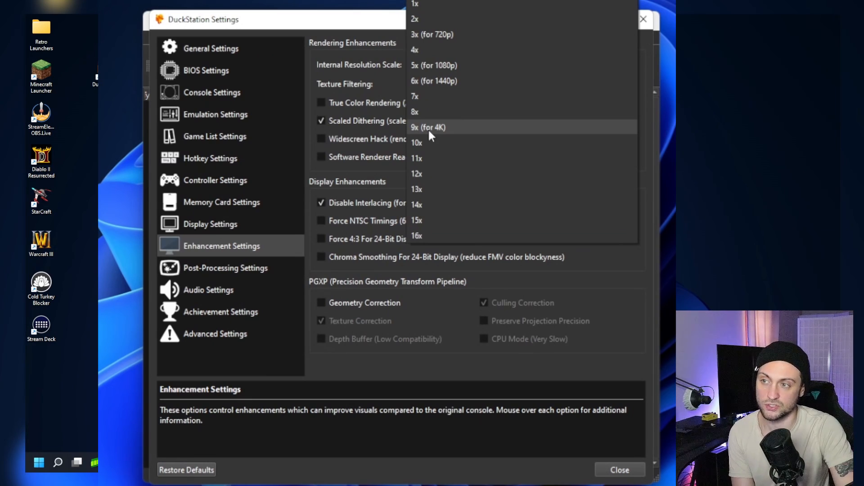
left_click(434, 66)
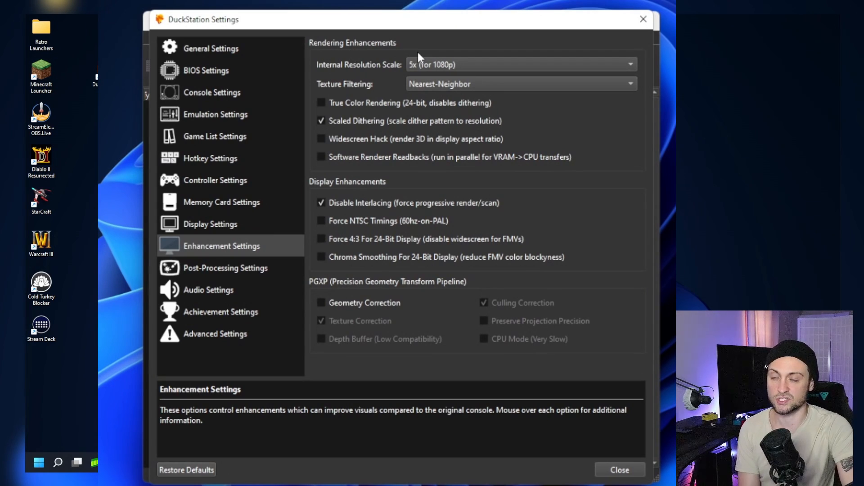
left_click(451, 63)
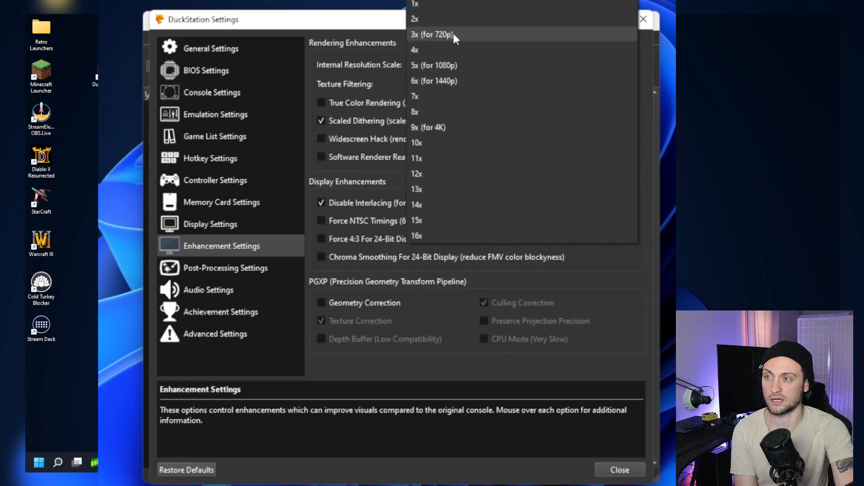
left_click(452, 35)
left_click(450, 66)
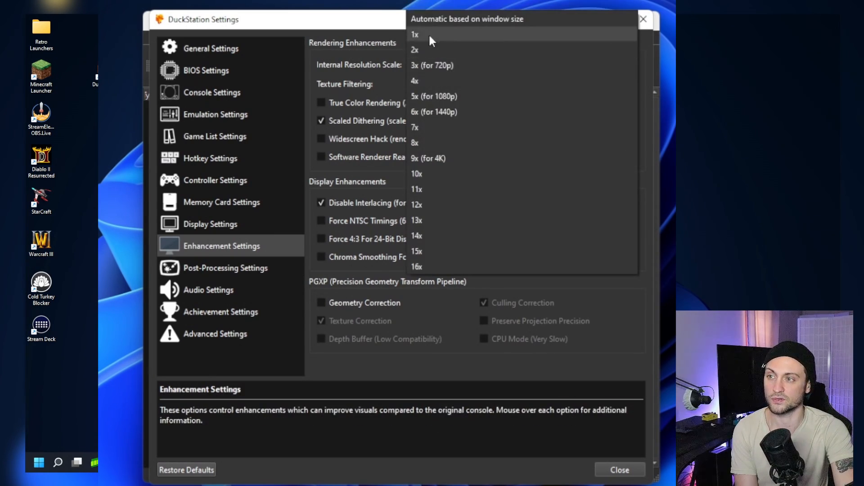
left_click(442, 63)
left_click(442, 65)
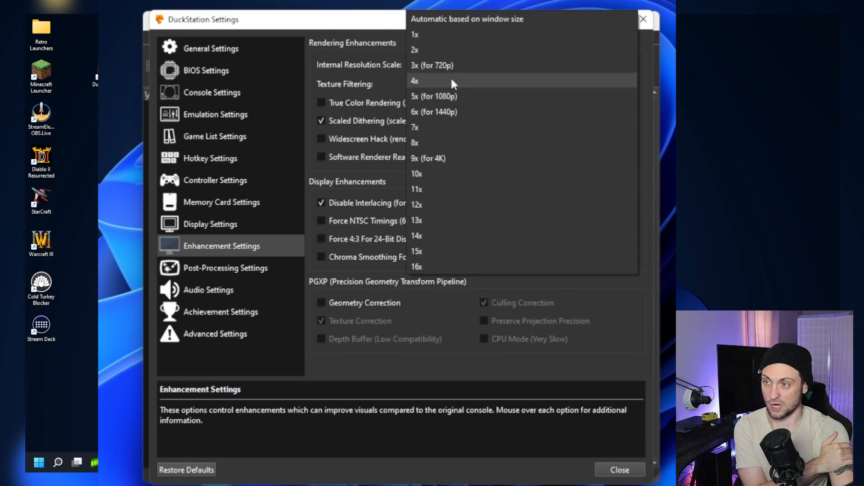
left_click(447, 96)
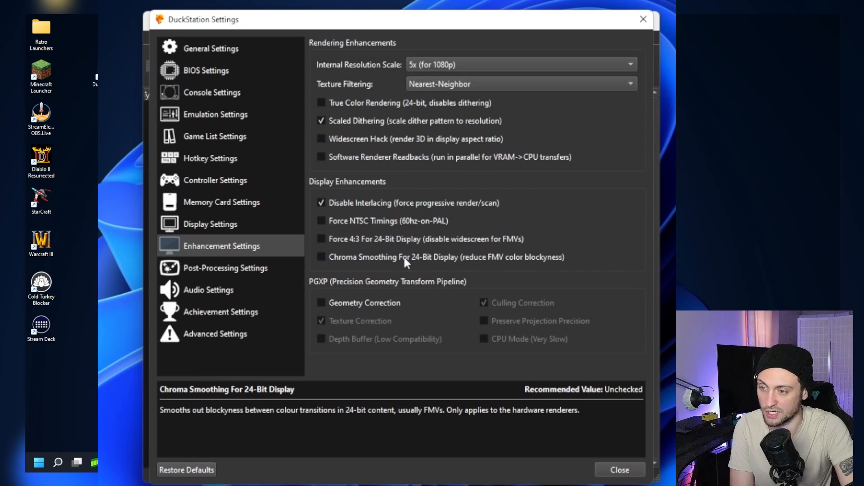
- Enable Geometry Correction in the PGXP enhancements, switching it off once and on again
left_click(380, 306)
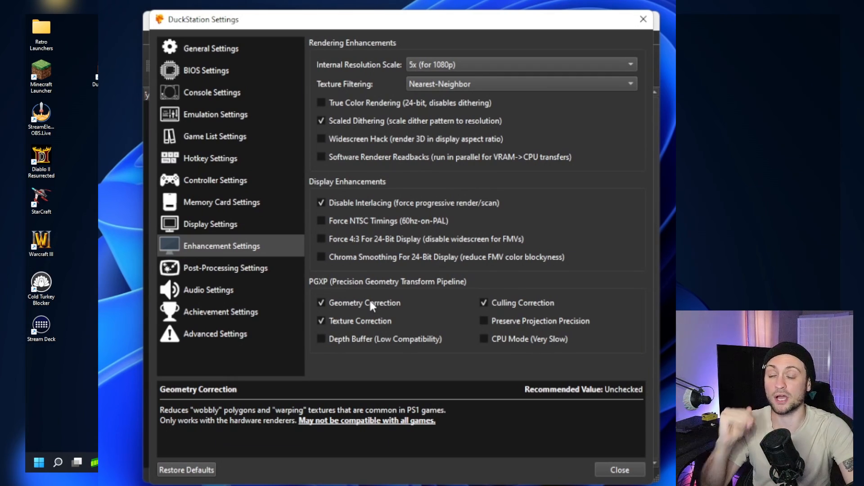
left_click(371, 305)
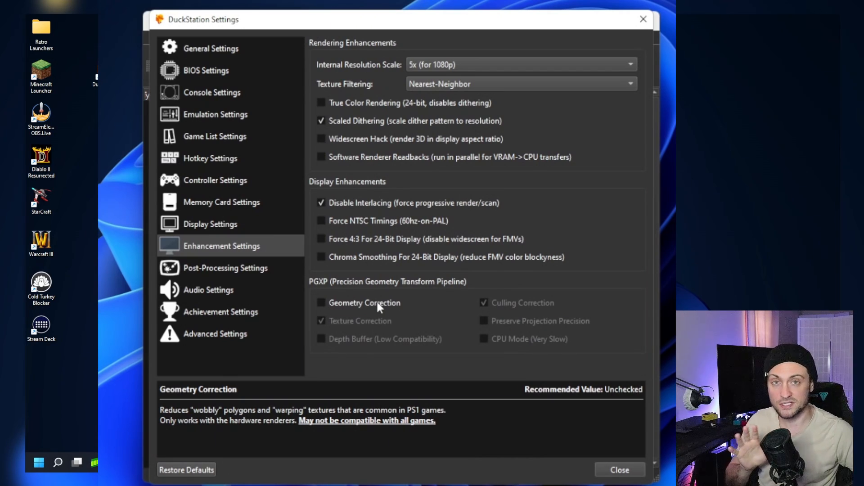
left_click(377, 303)
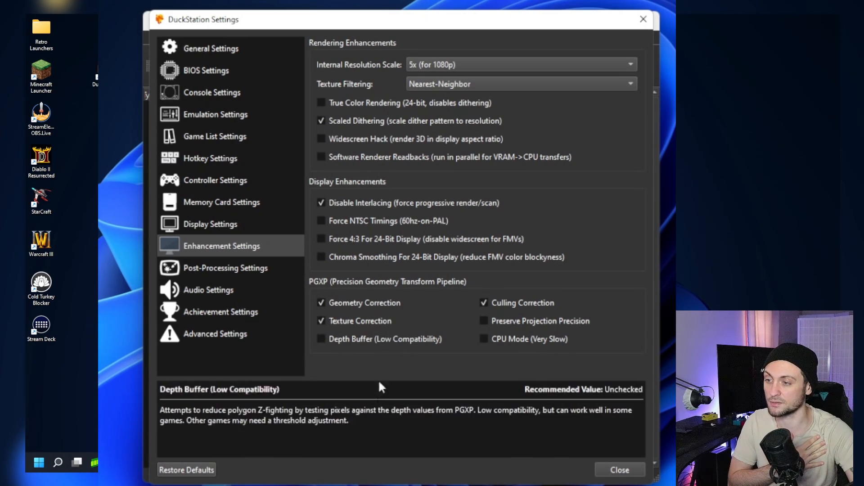
- Enable post processing, look through the shaders that can be added to the chain, and disable post processing again
left_click(269, 272)
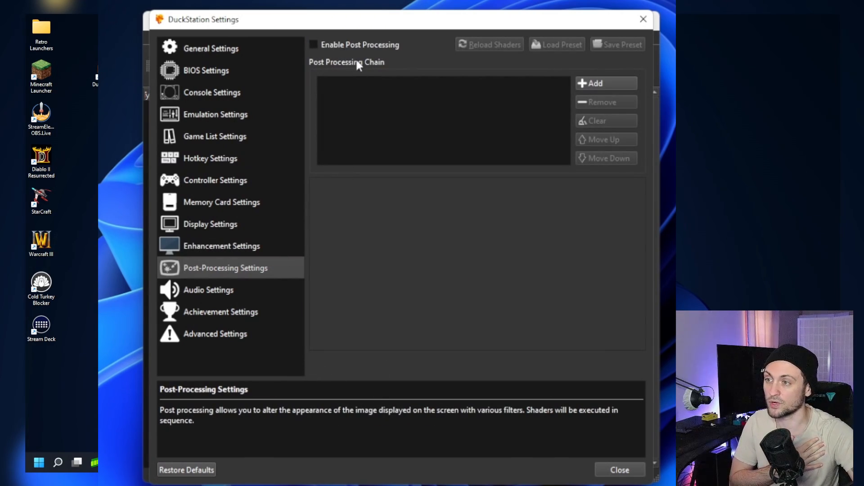
left_click(357, 44)
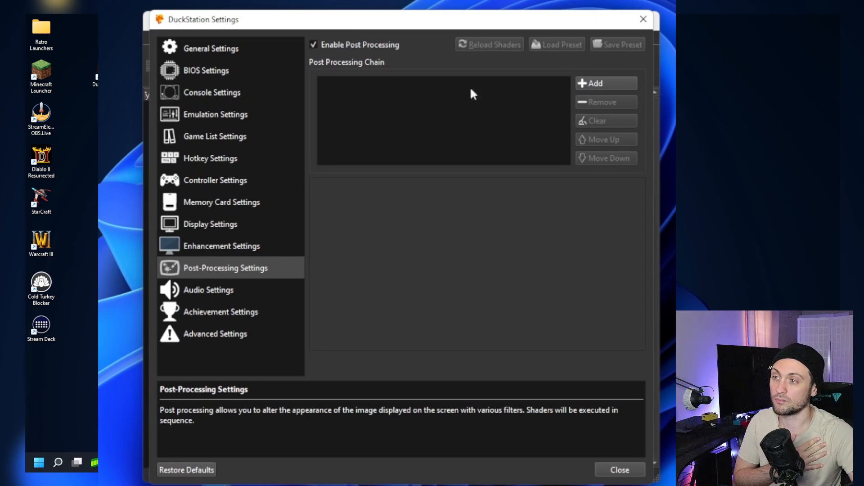
left_click(593, 83)
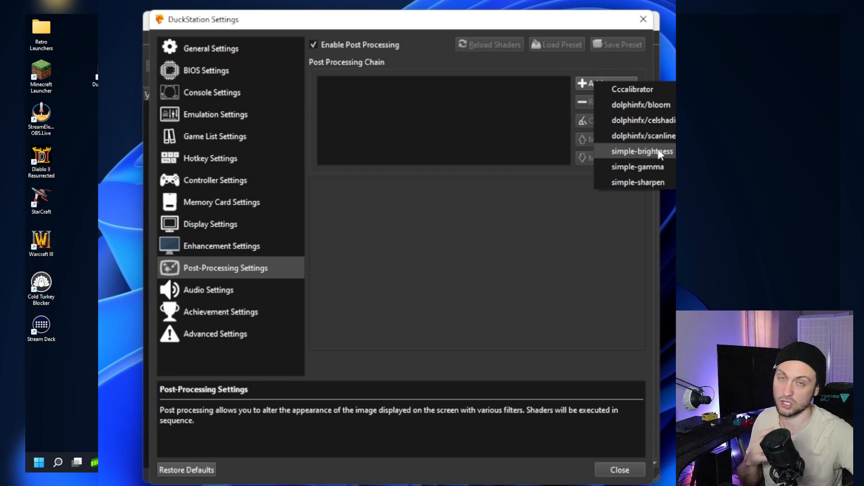
left_click(504, 118)
left_click(350, 43)
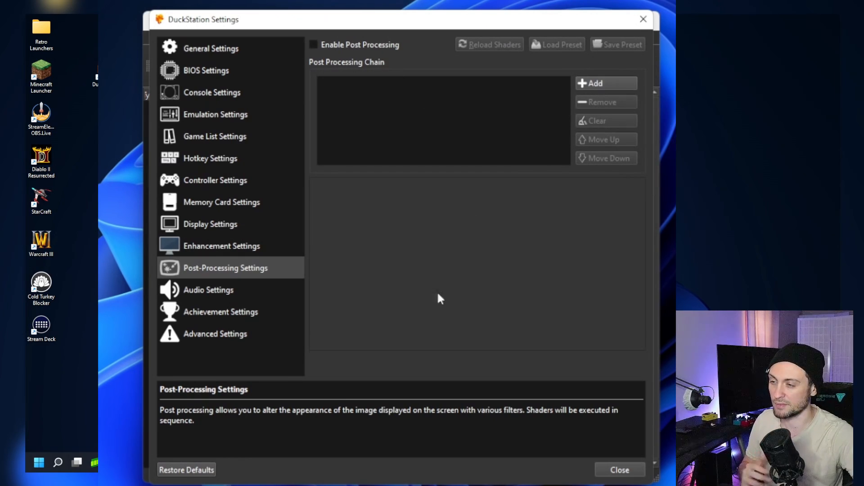
- Examine the audio settings and the Enable Achievements option in the achievement settings
left_click(210, 293)
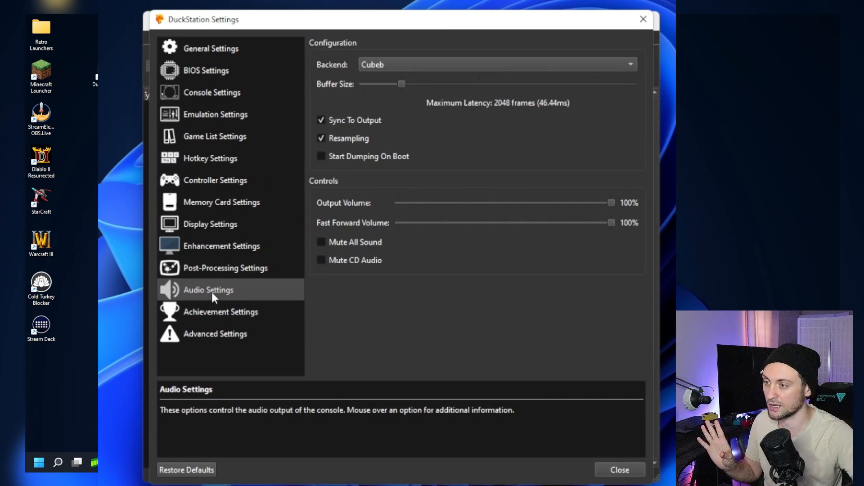
left_click(229, 310)
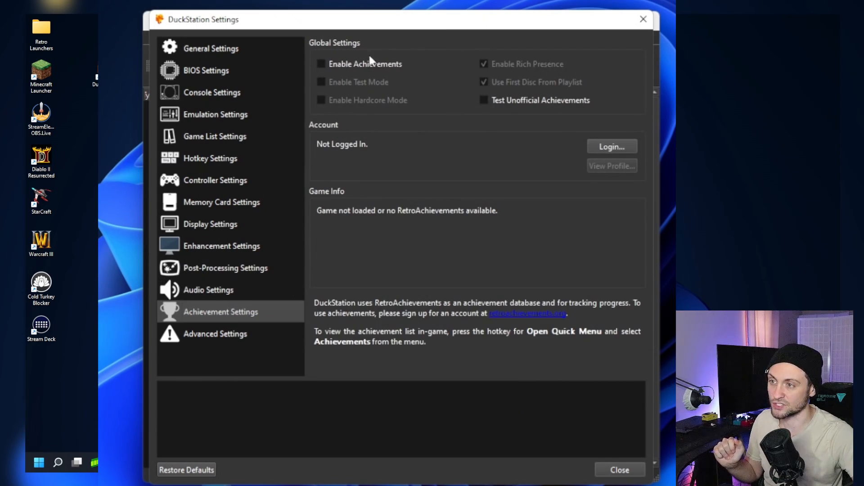
mouse_move(374, 59)
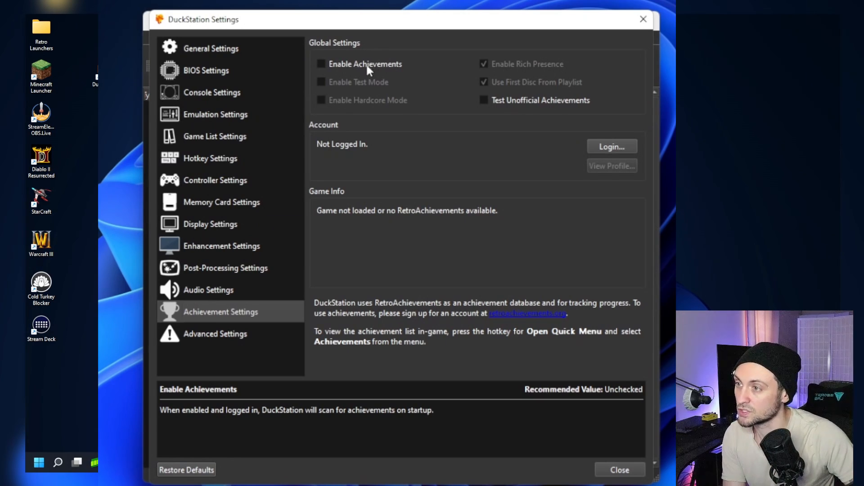
- In the audio hotkeys, bind Volume Up to Equal, Volume Down to Minus and Toggle Mute to F9
left_click(215, 159)
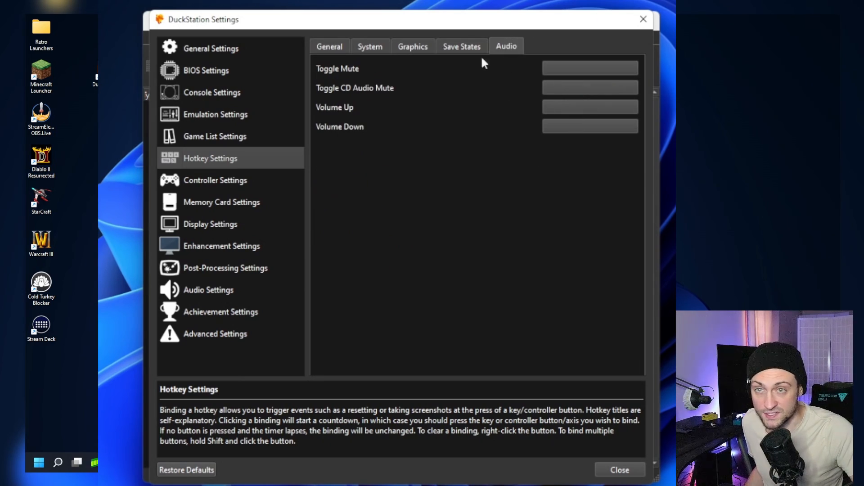
left_click(588, 110)
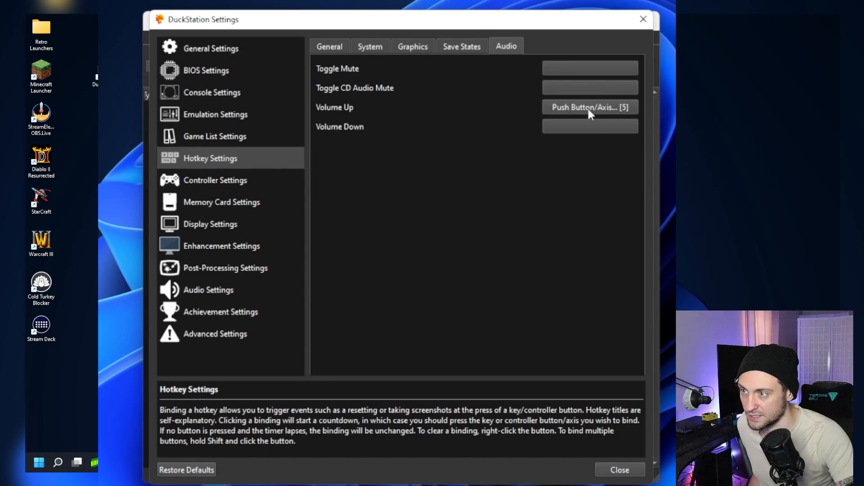
key("equal")
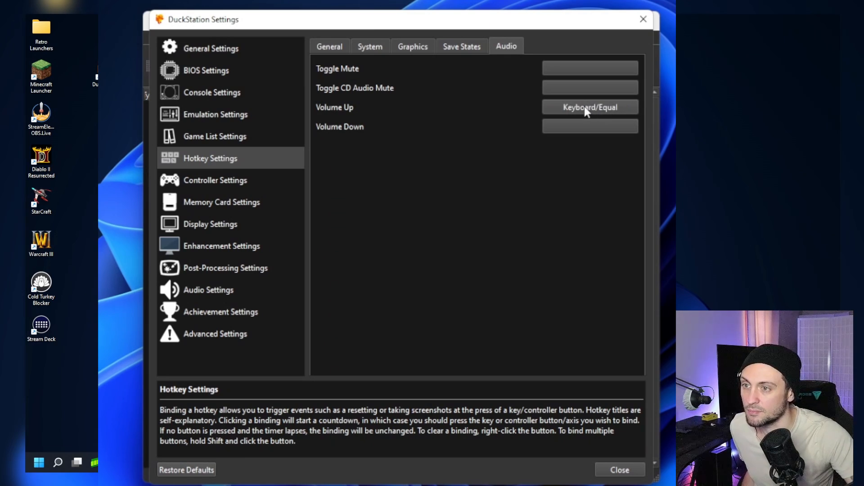
left_click(577, 133)
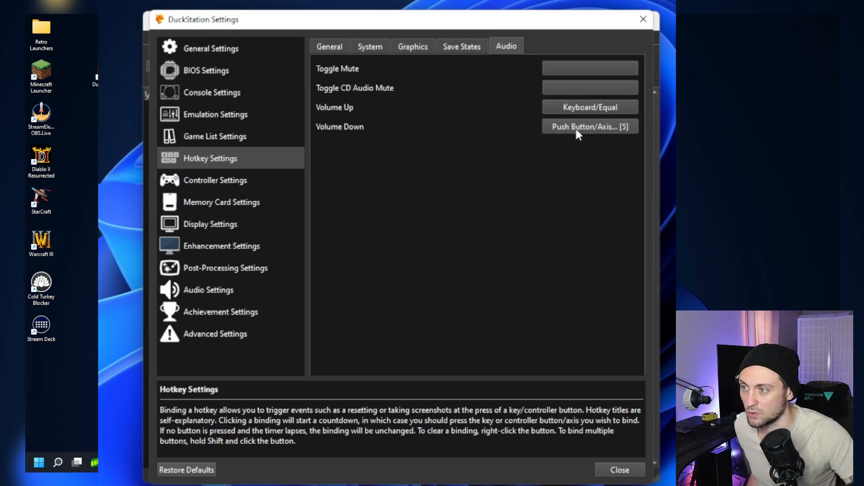
key("minus")
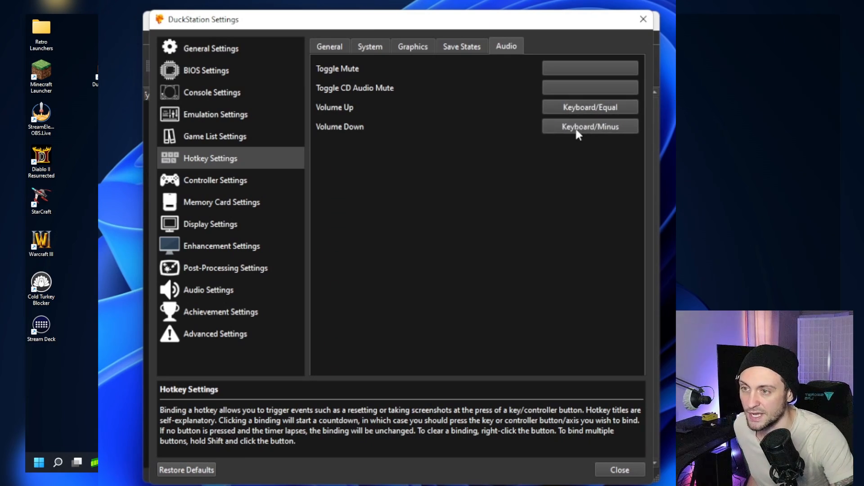
left_click(572, 69)
key("F9")
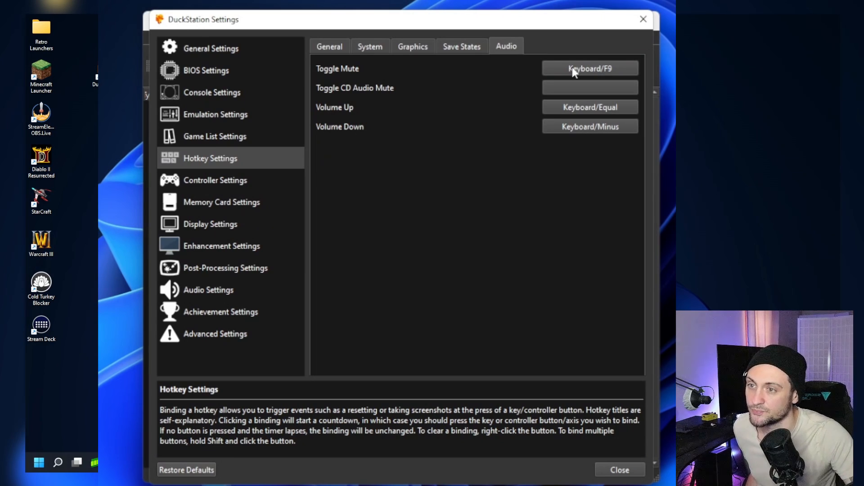
- Look through the save state hotkeys and the graphics hotkeys
left_click(463, 48)
scroll(545, 234, "down", 3)
scroll(544, 252, "up", 3)
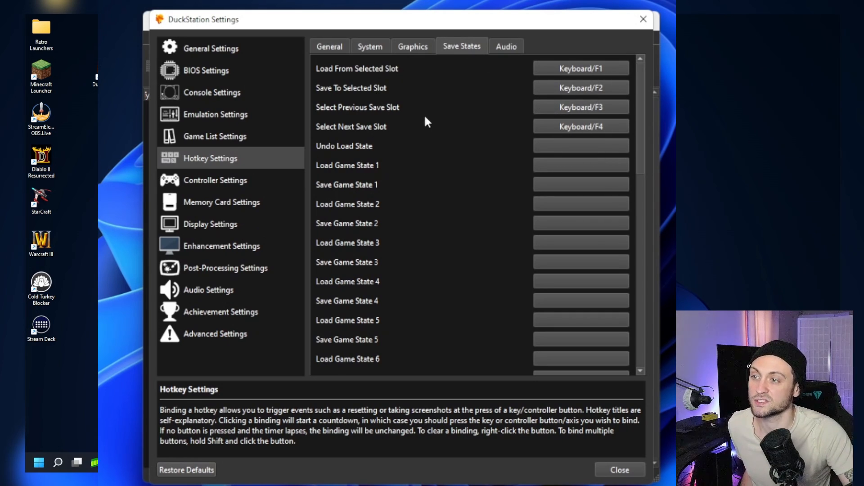
left_click(408, 45)
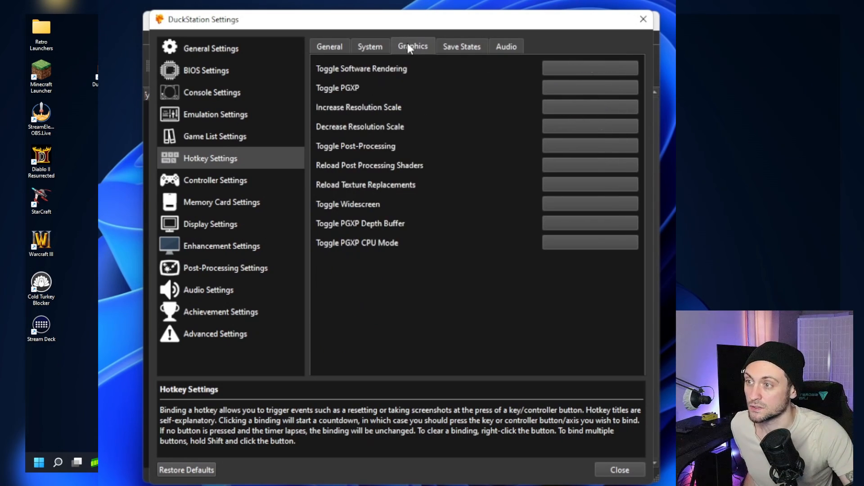
- Add J:\emulators\Playstation as a game search directory with recursive scanning, and close the settings
left_click(218, 137)
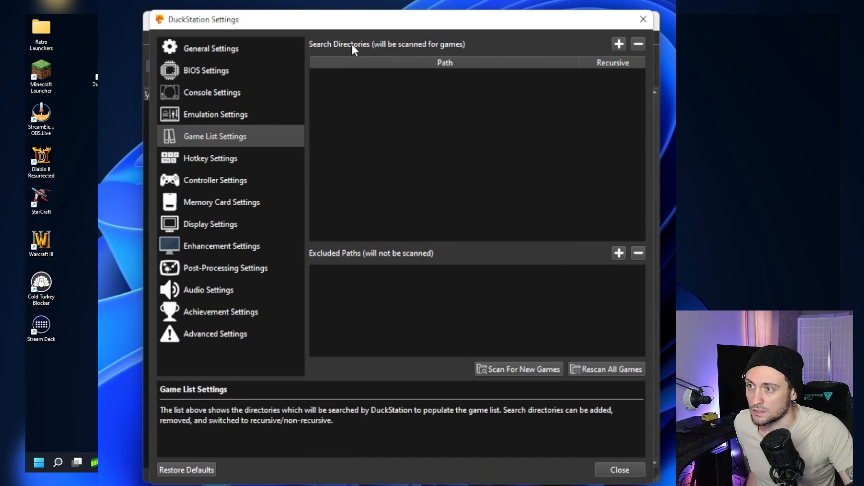
left_click(620, 44)
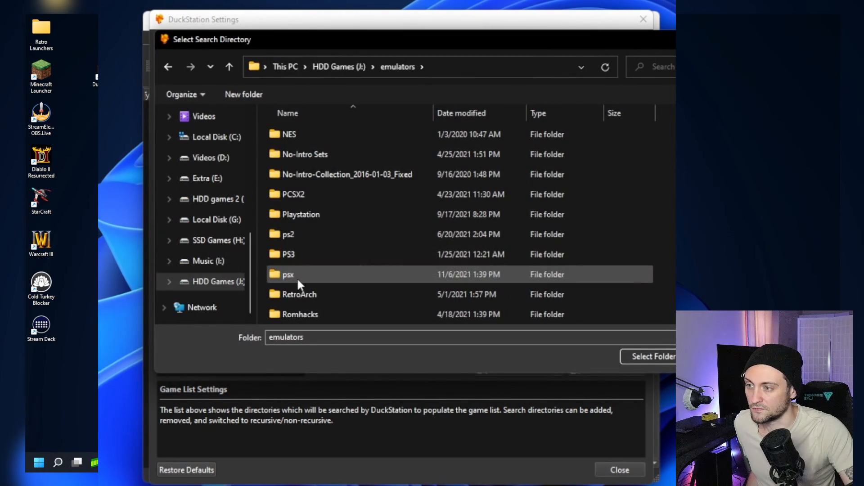
double_click(297, 276)
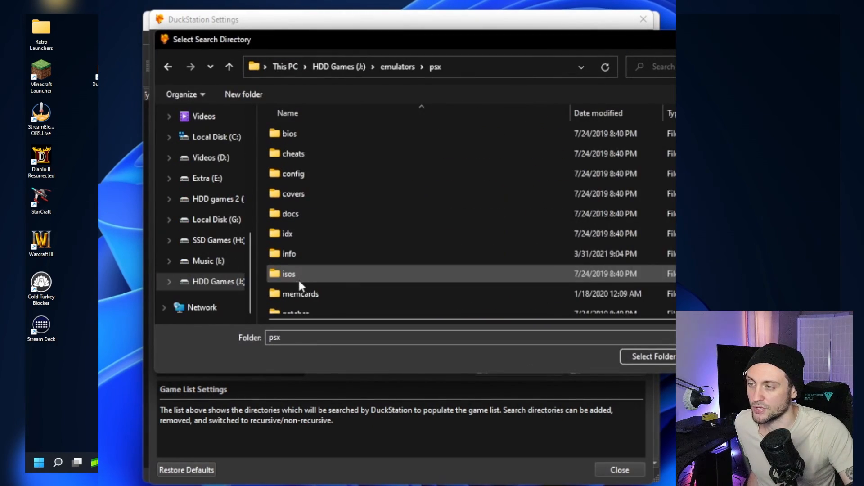
scroll(315, 279, "down", 2)
key("alt+Up")
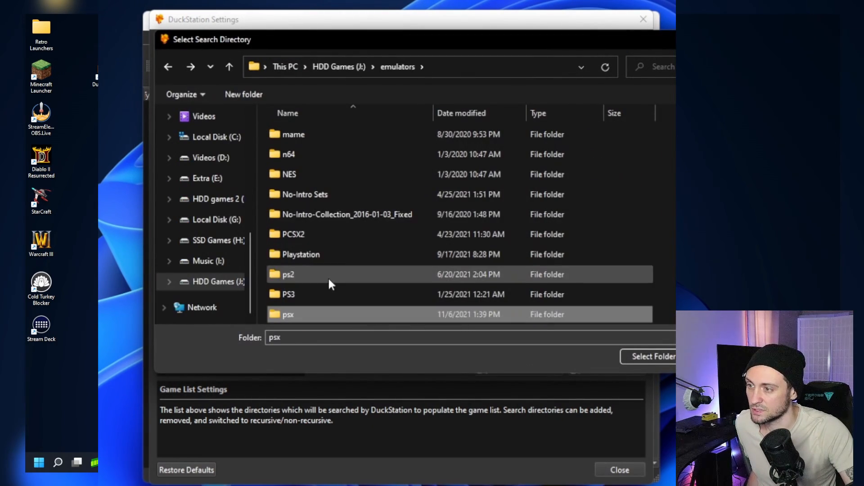
double_click(320, 254)
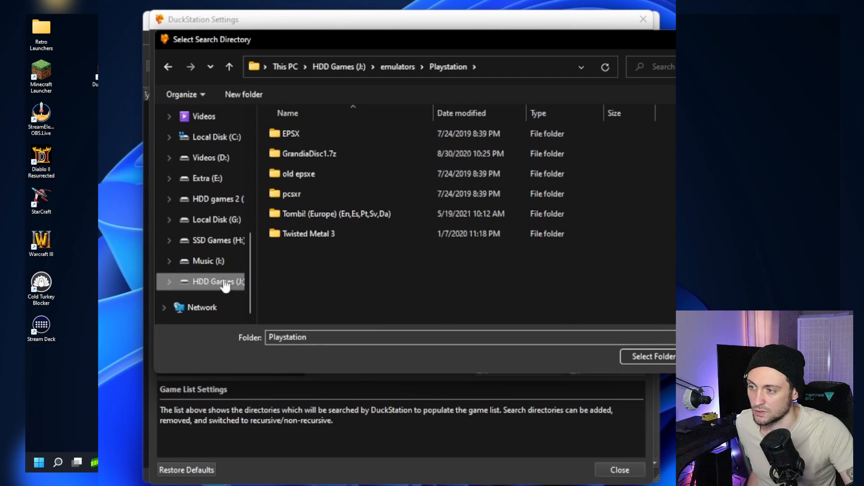
left_click(661, 356)
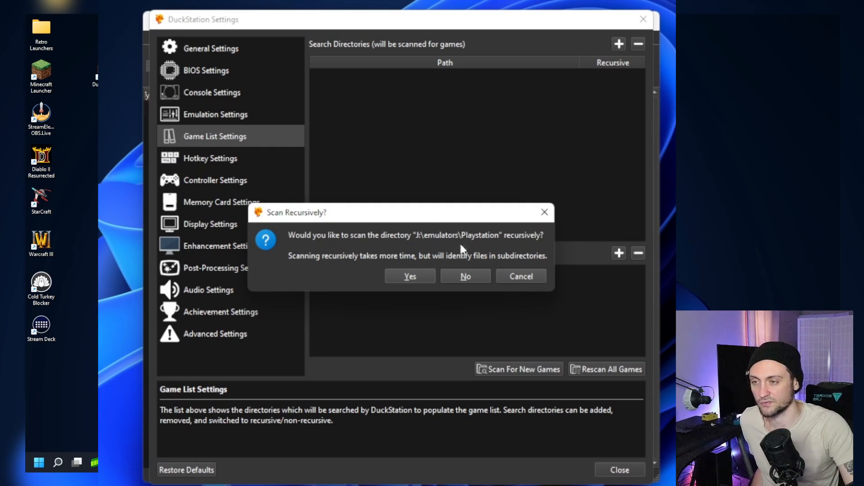
left_click(410, 276)
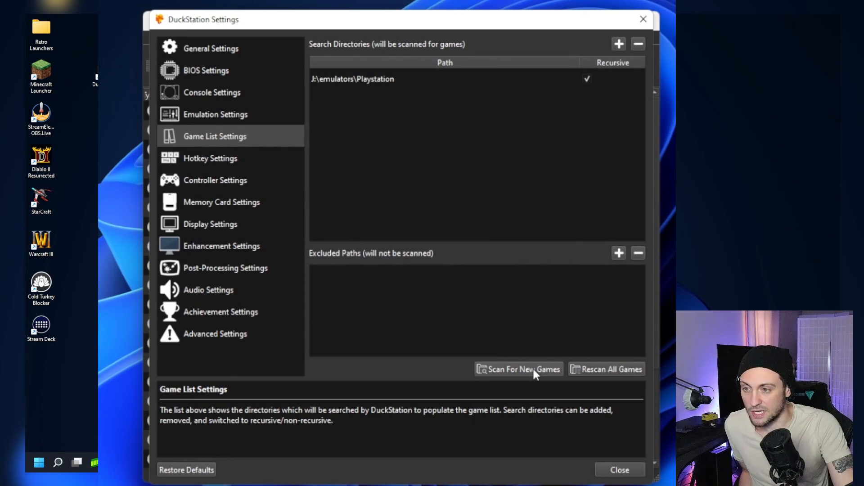
left_click(633, 470)
- Find WWF SmackDown! 2 - Know Your Role (USA) in the game list and start it
left_click(312, 167)
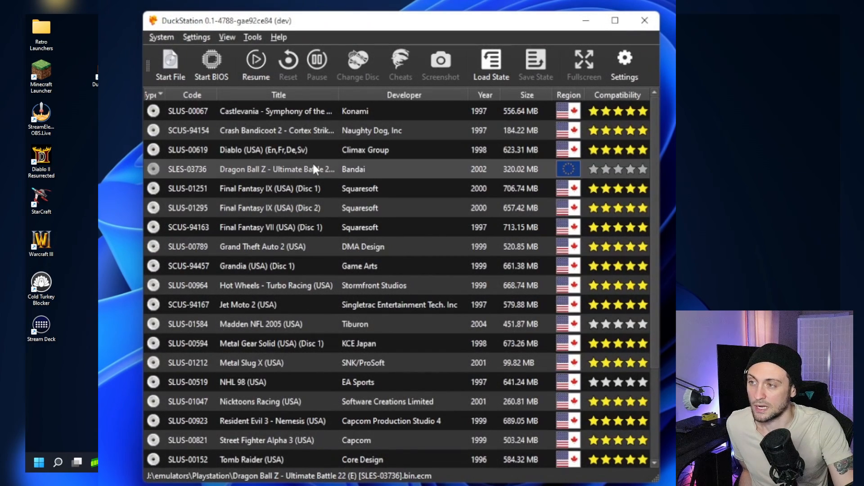
scroll(288, 148, "down", 2)
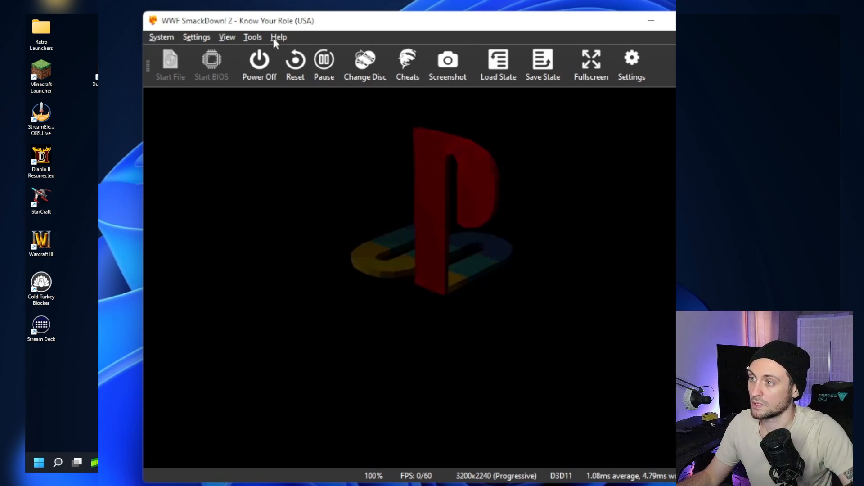
- Check the general hotkeys for the Fast Forward key while the game is running, and return to the game
left_click(253, 38)
mouse_move(207, 38)
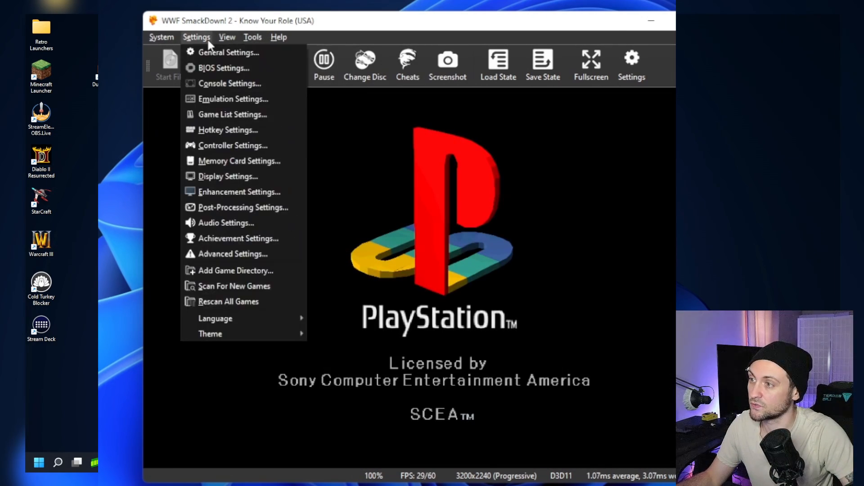
left_click(216, 128)
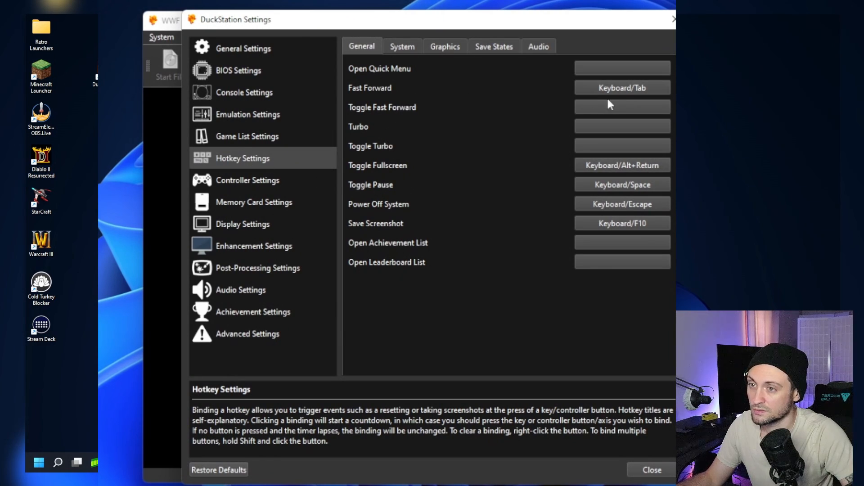
left_click(158, 358)
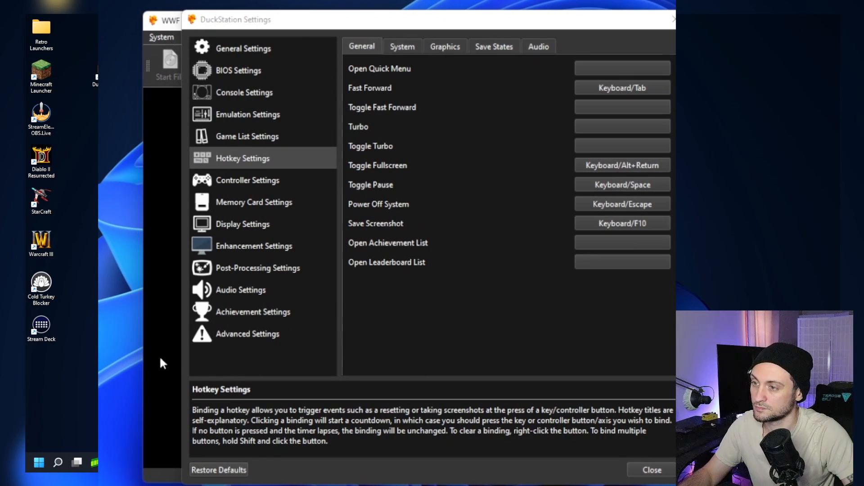
left_click(651, 468)
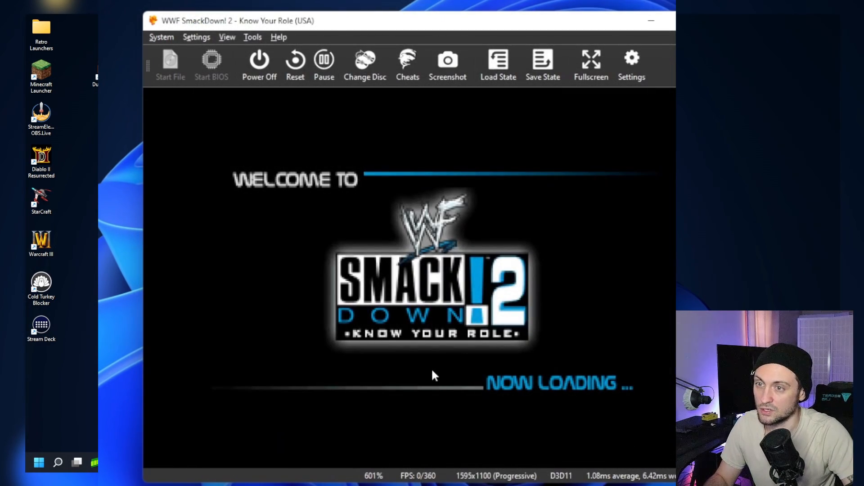